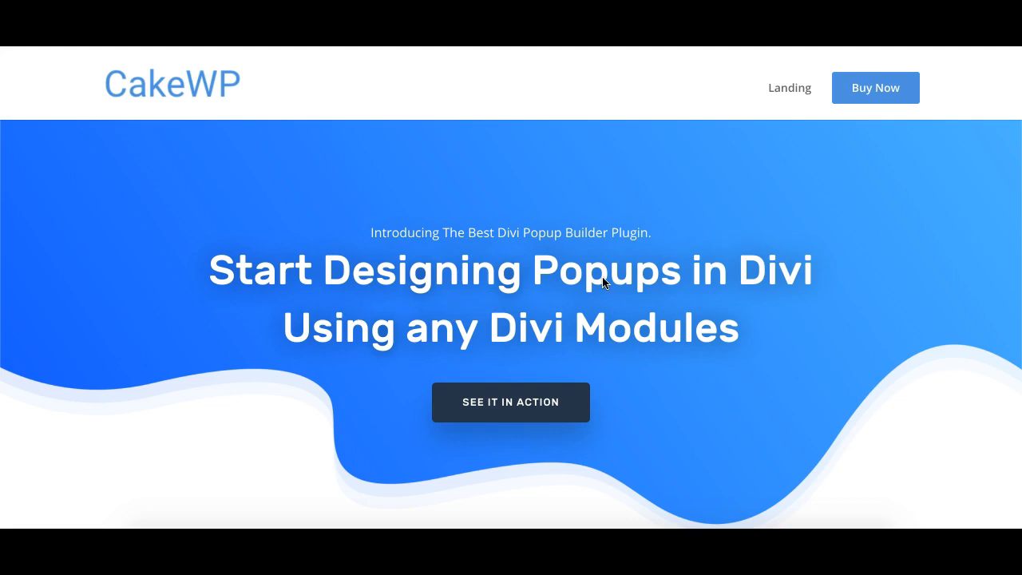
- Open the Email Subscriptions popup demo and close it again
scroll(507, 305, down, 5)
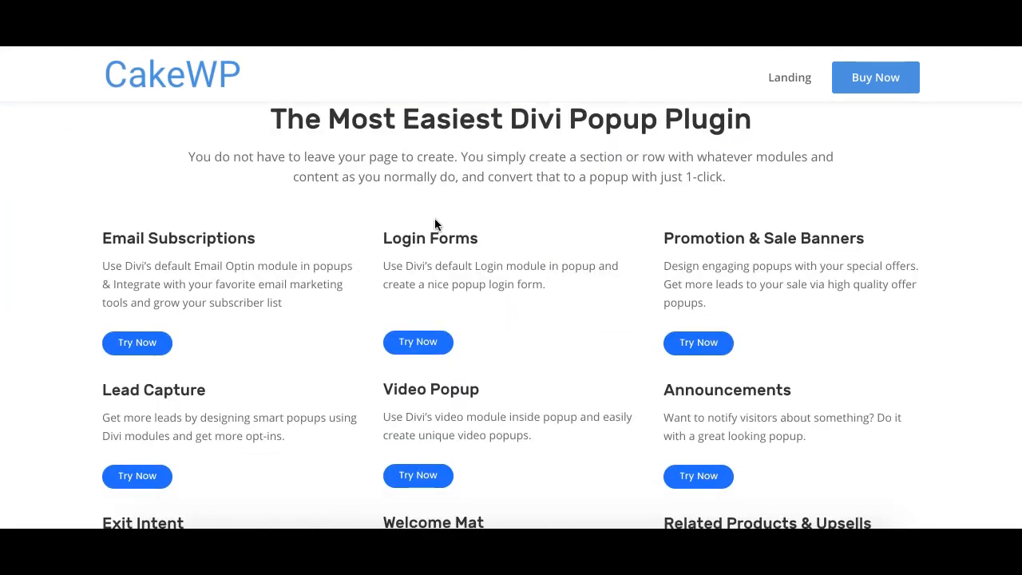
scroll(438, 217, up, 1)
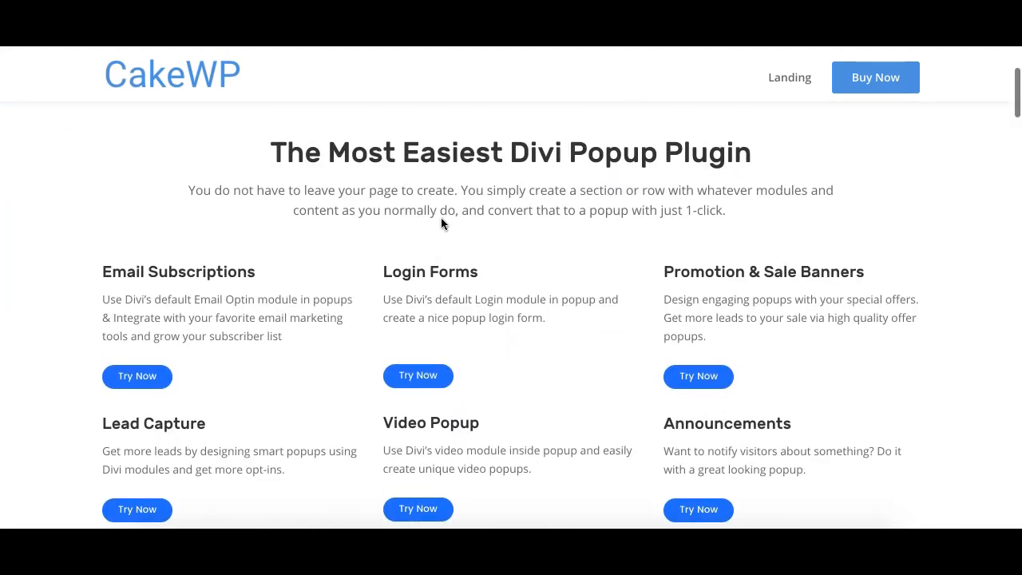
click(156, 379)
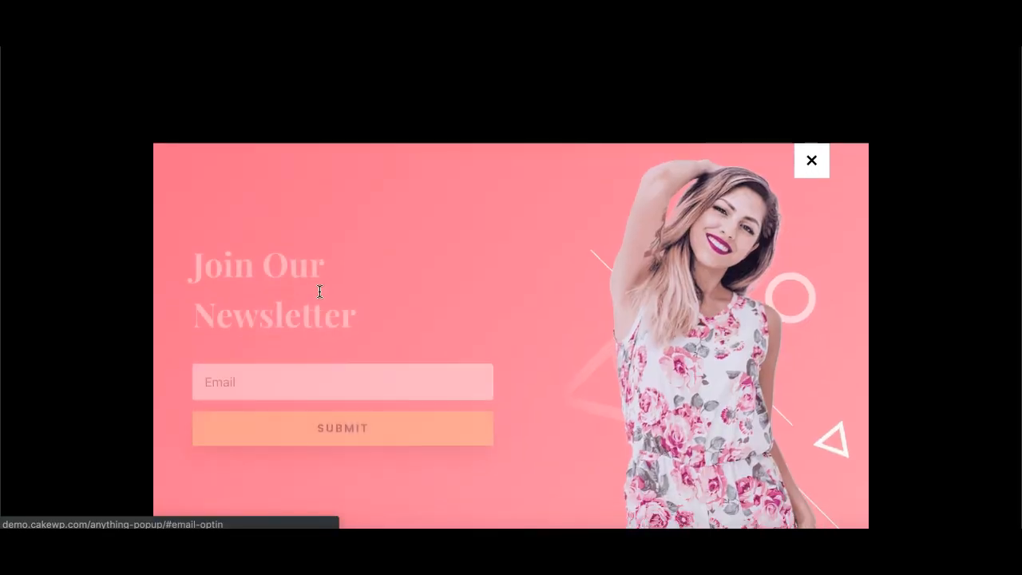
click(811, 99)
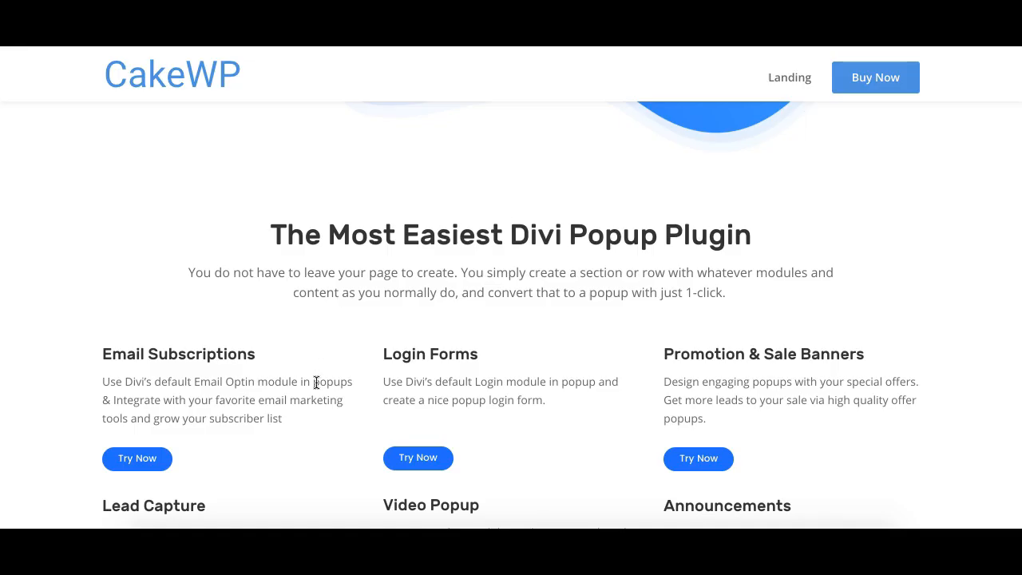
- Open the Login Forms popup demo and close it
scroll(316, 382, down, 3)
click(416, 326)
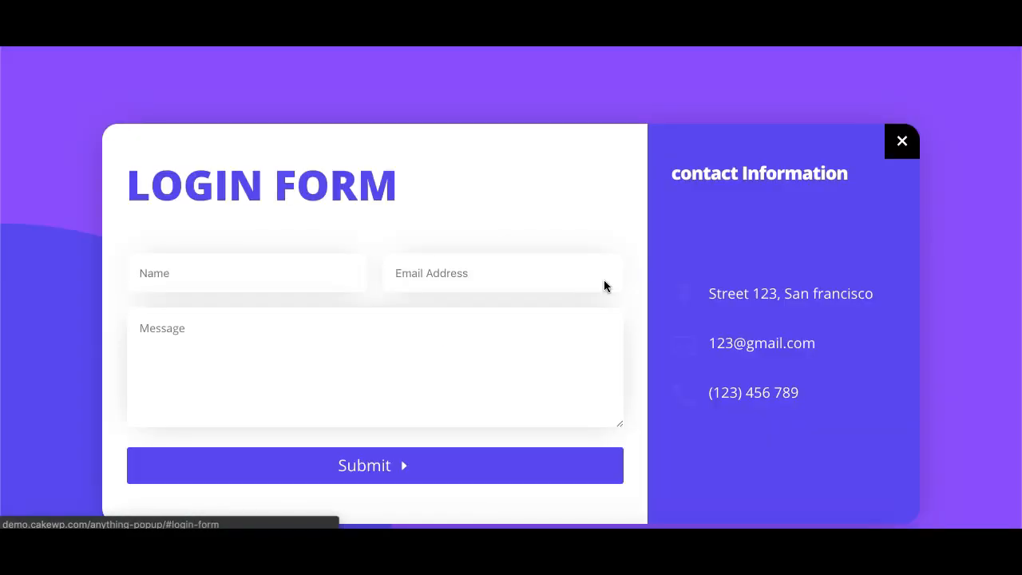
click(907, 144)
- Open the Promotion & Sale Banners popup demo and close it
scroll(729, 367, down, 3)
click(703, 307)
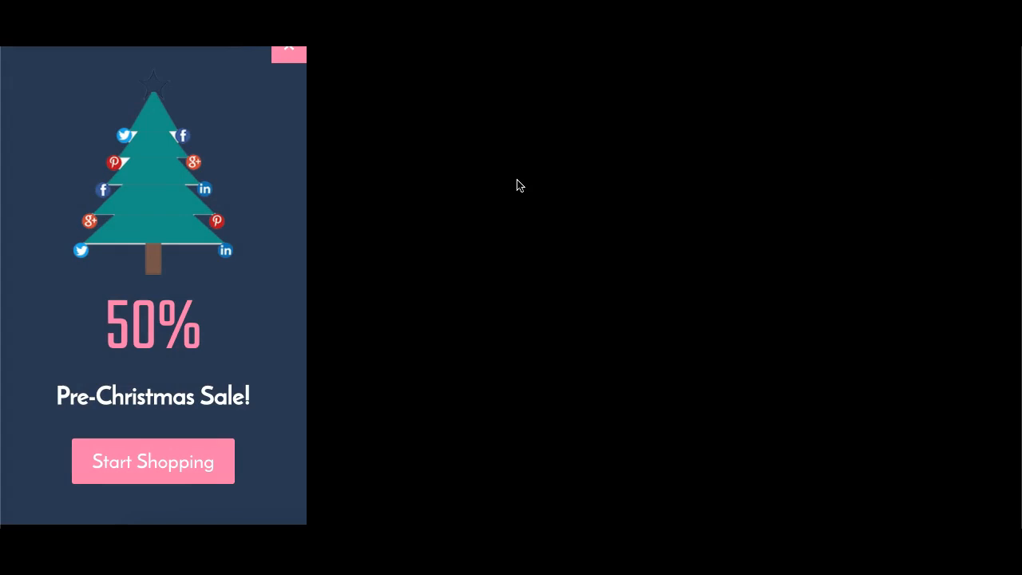
click(289, 51)
- Scroll to the Welcome Mat example and open its popup demo
scroll(373, 320, down, 3)
scroll(563, 408, down, 2)
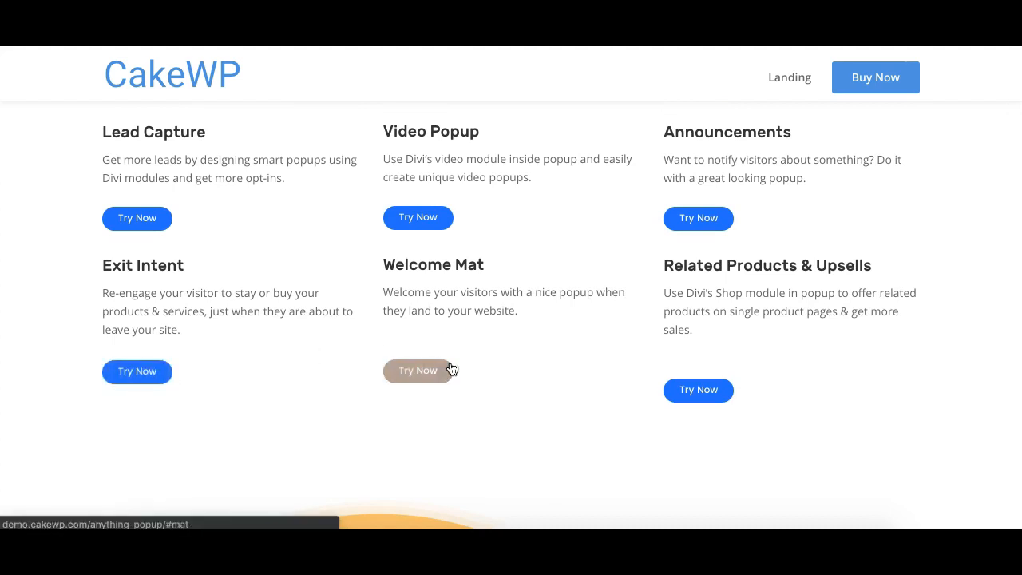
click(418, 370)
- Scroll through the page's feature sections below the popup examples
scroll(468, 354, down, 7)
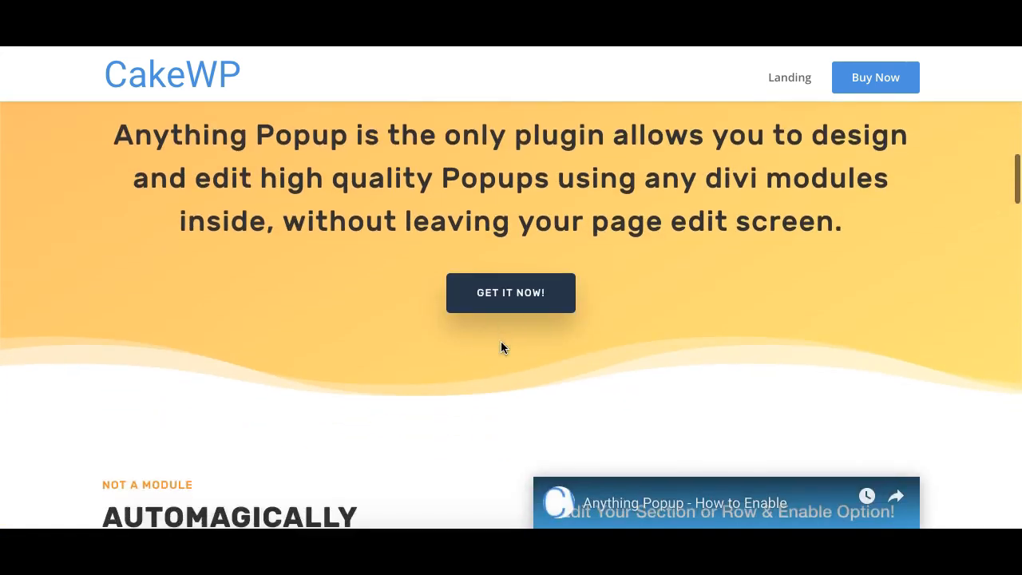
scroll(501, 341, down, 2)
scroll(501, 341, up, 12)
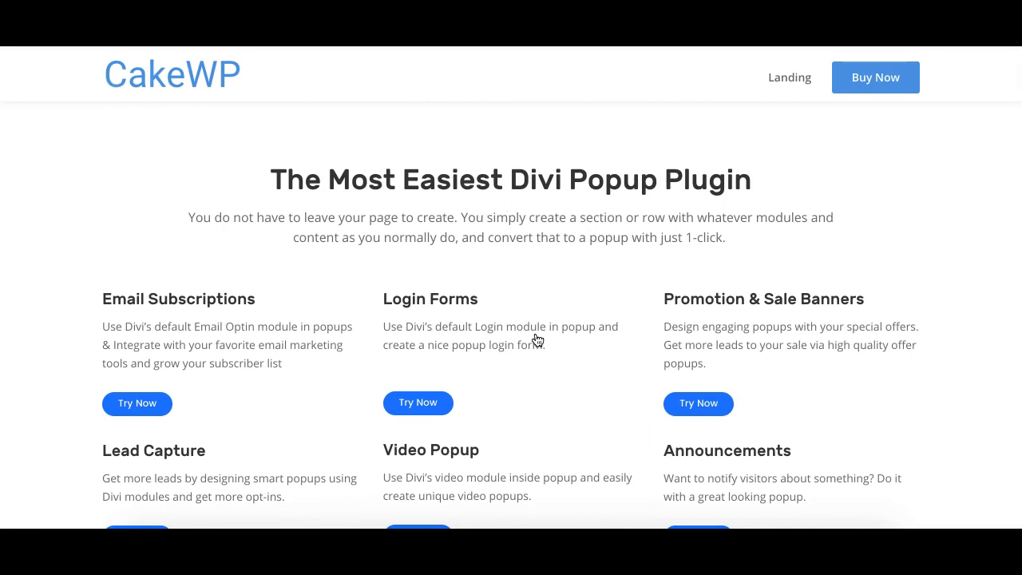
scroll(535, 340, down, 1)
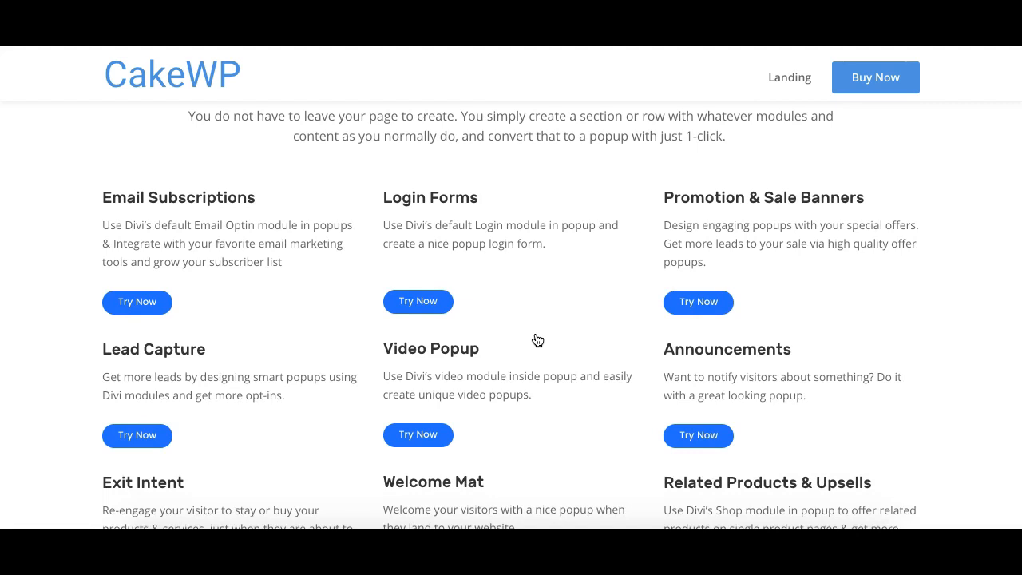
scroll(537, 340, down, 2)
scroll(537, 340, down, 4)
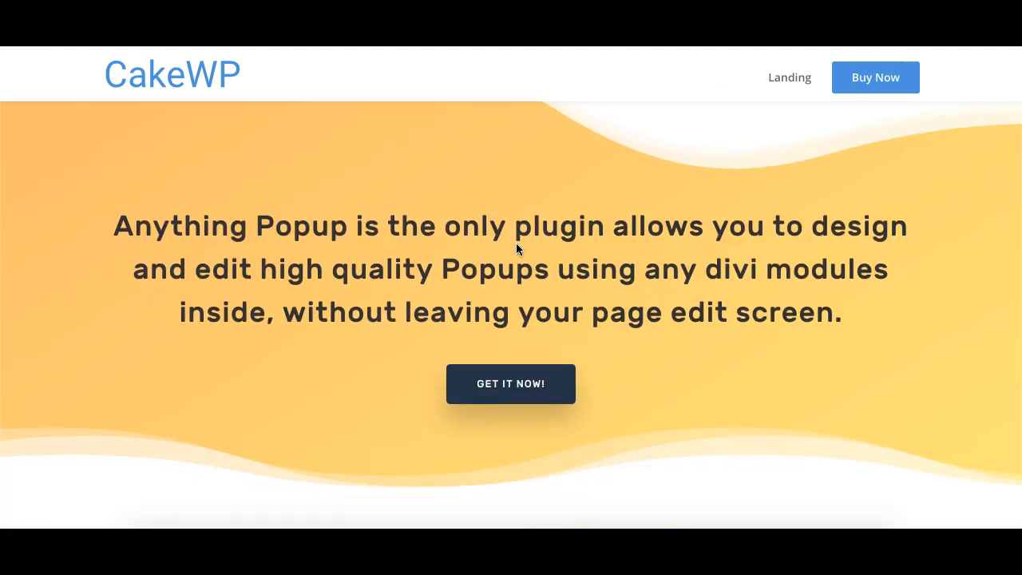
scroll(512, 292, down, 4)
scroll(511, 297, down, 1)
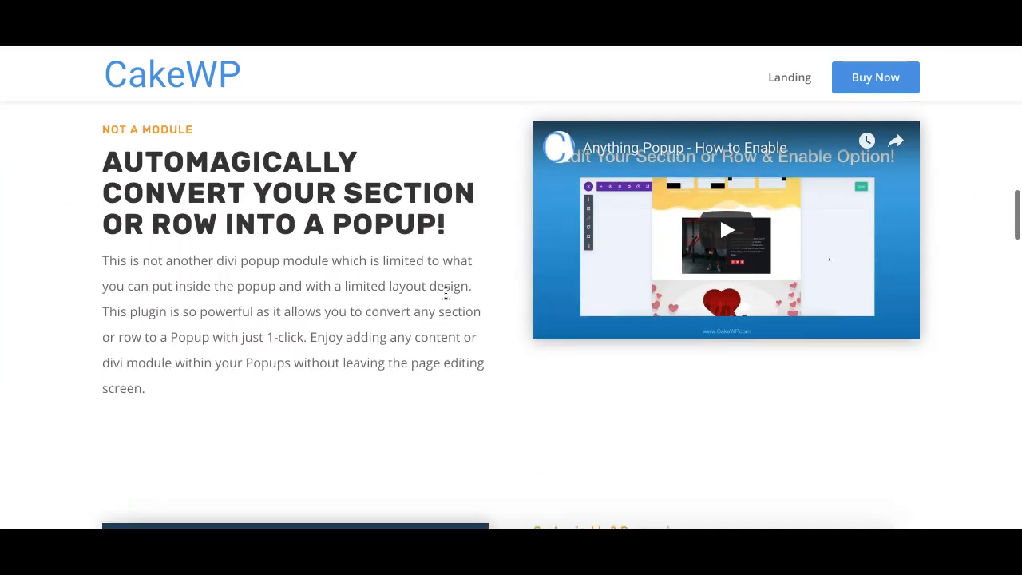
scroll(420, 344, down, 1)
scroll(300, 281, up, 1)
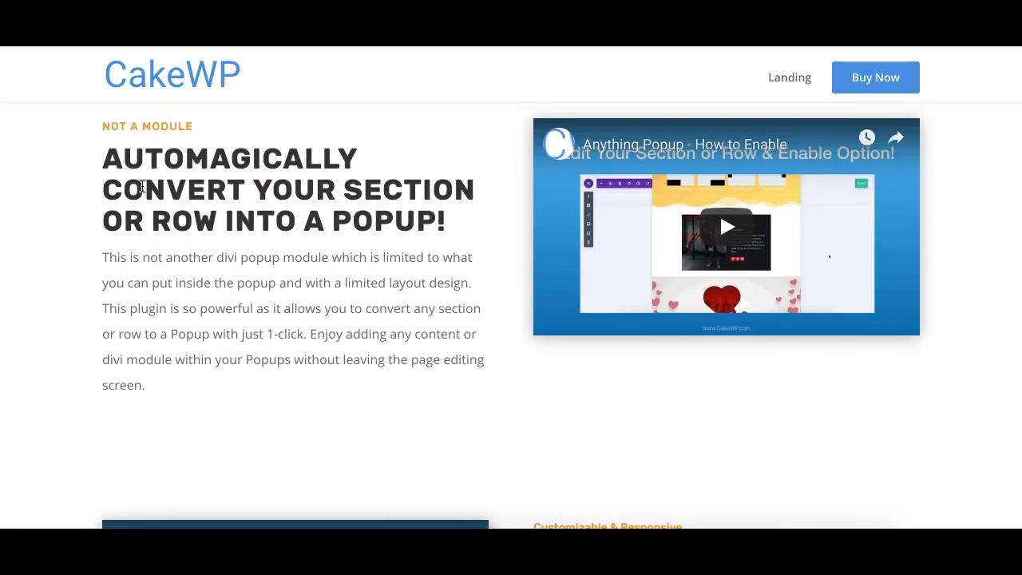
- Highlight the 'Automagically convert your section or row into a popup!' heading text
drag(106, 163, 292, 216)
click(291, 216)
double_click(376, 192)
click(193, 218)
- Scroll down to the popup-type gallery, open the Top Bar Popup demo and close it
scroll(468, 305, down, 5)
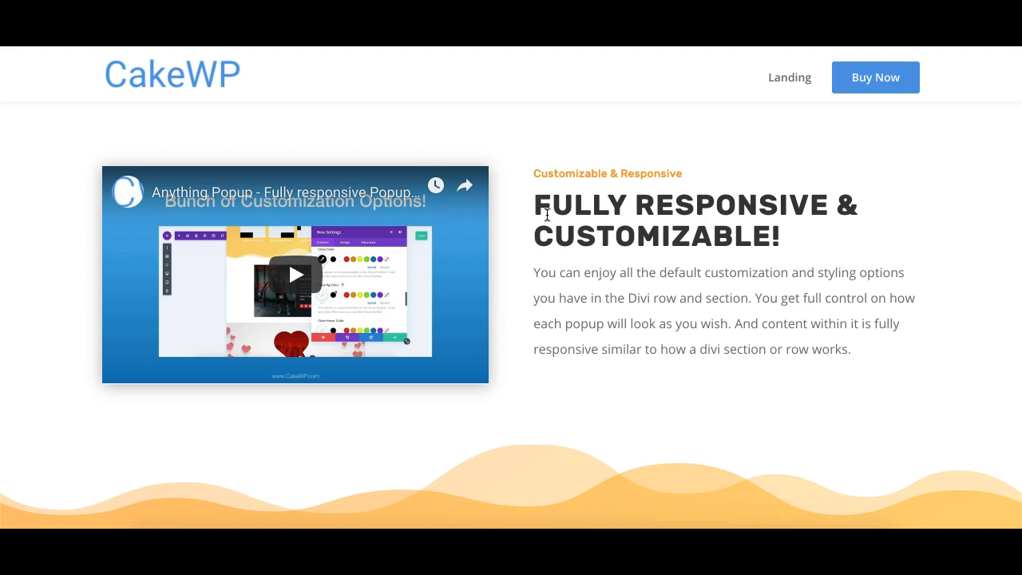
scroll(532, 324, down, 5)
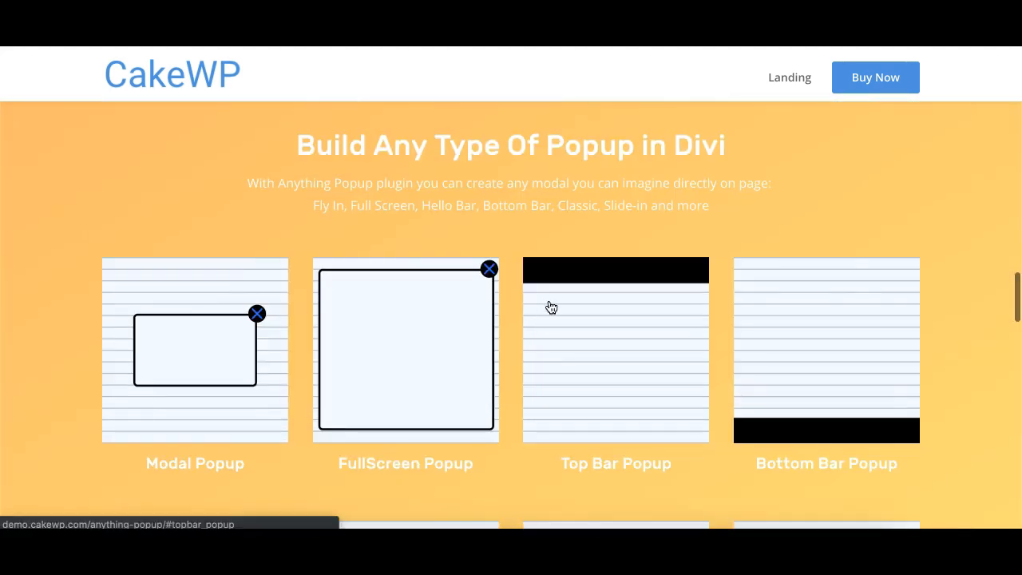
scroll(526, 224, down, 3)
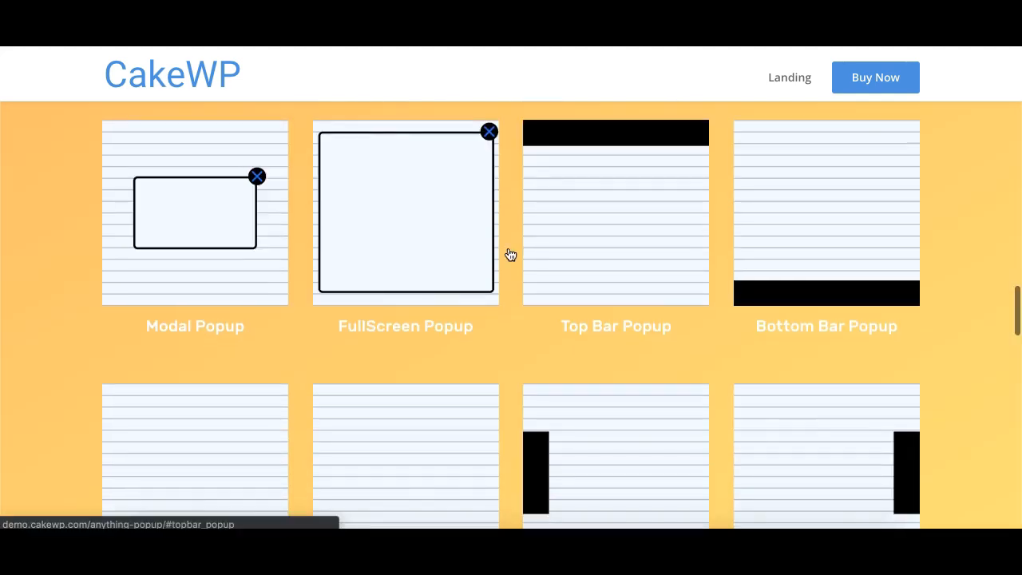
scroll(298, 329, down, 1)
scroll(320, 309, up, 1)
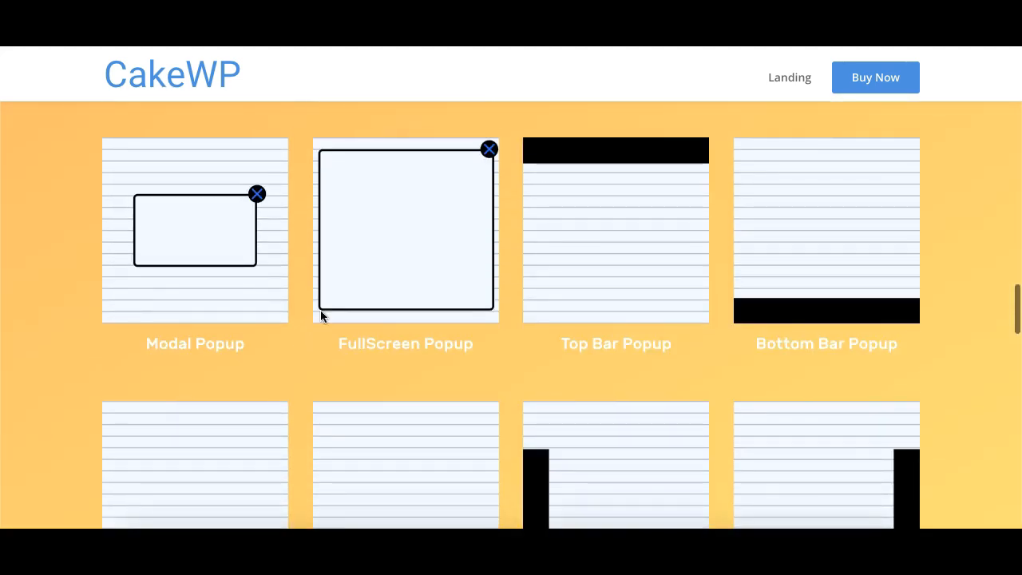
click(627, 279)
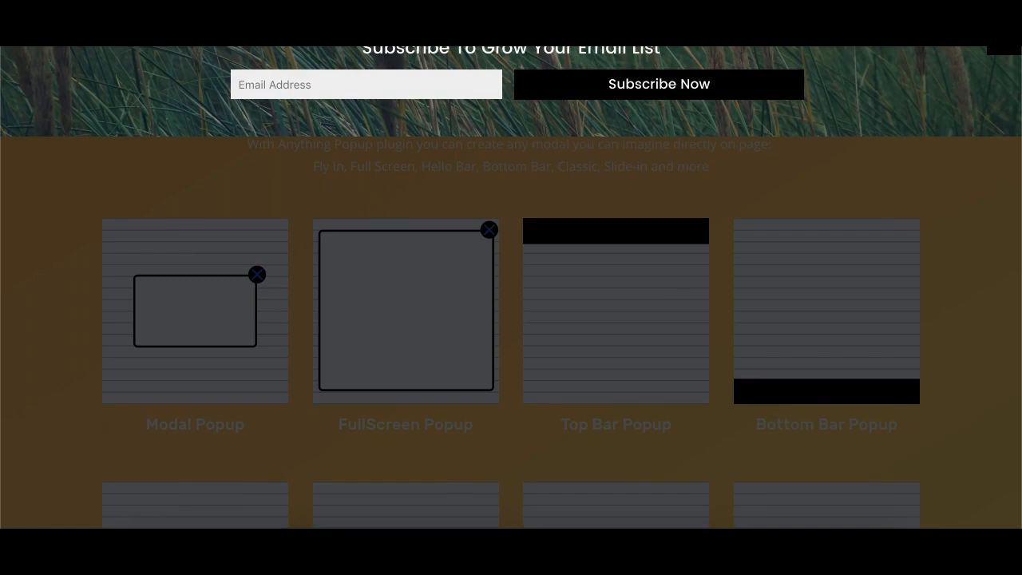
click(995, 103)
- Open the Bottom Bar Popup demo and close it
scroll(771, 311, down, 1)
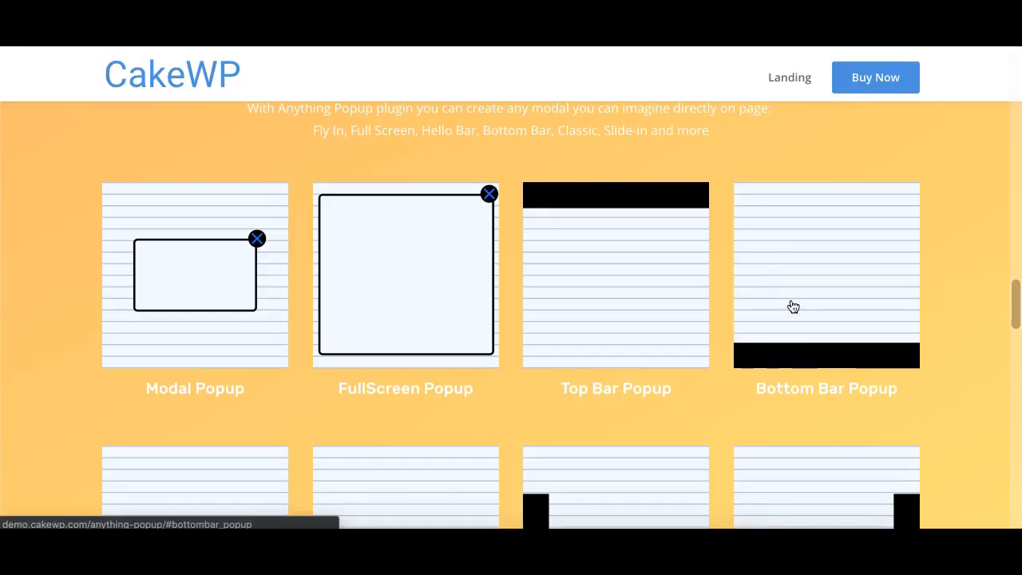
click(794, 306)
click(1001, 429)
- Scroll through the popup trigger options and the marketing integrations section
scroll(602, 341, down, 8)
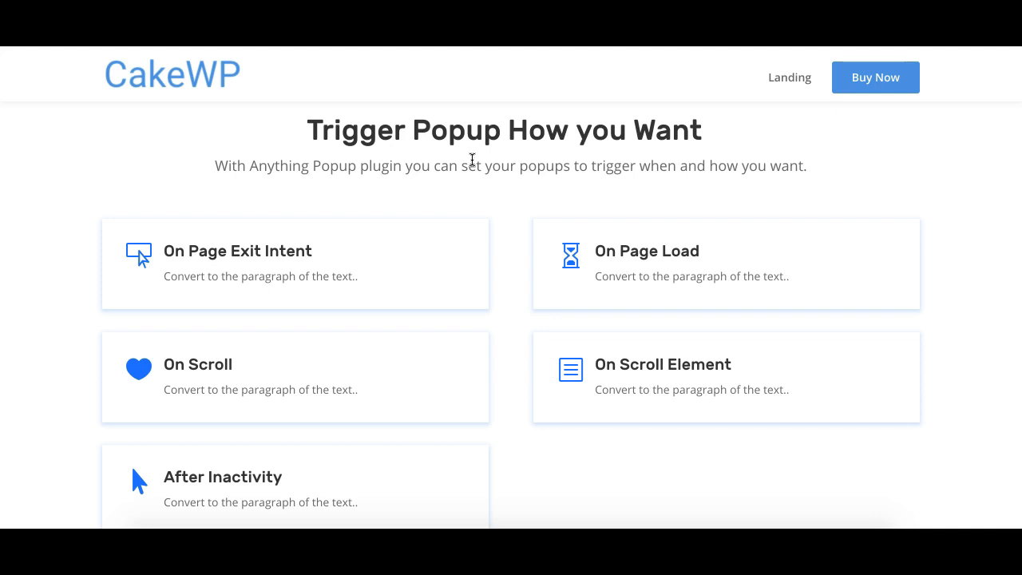
scroll(432, 183, down, 1)
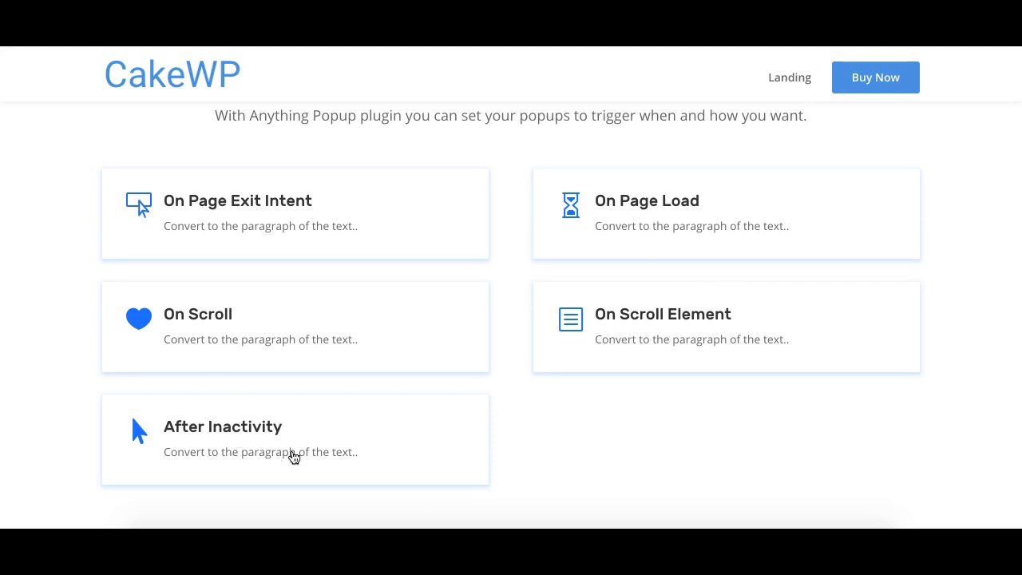
scroll(306, 450, down, 2)
scroll(306, 450, down, 4)
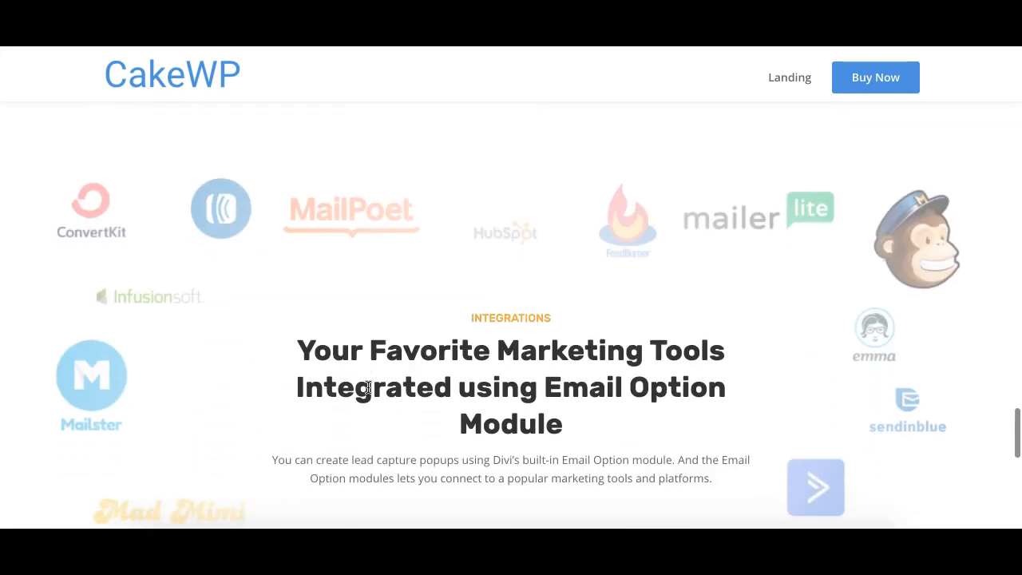
scroll(369, 387, down, 1)
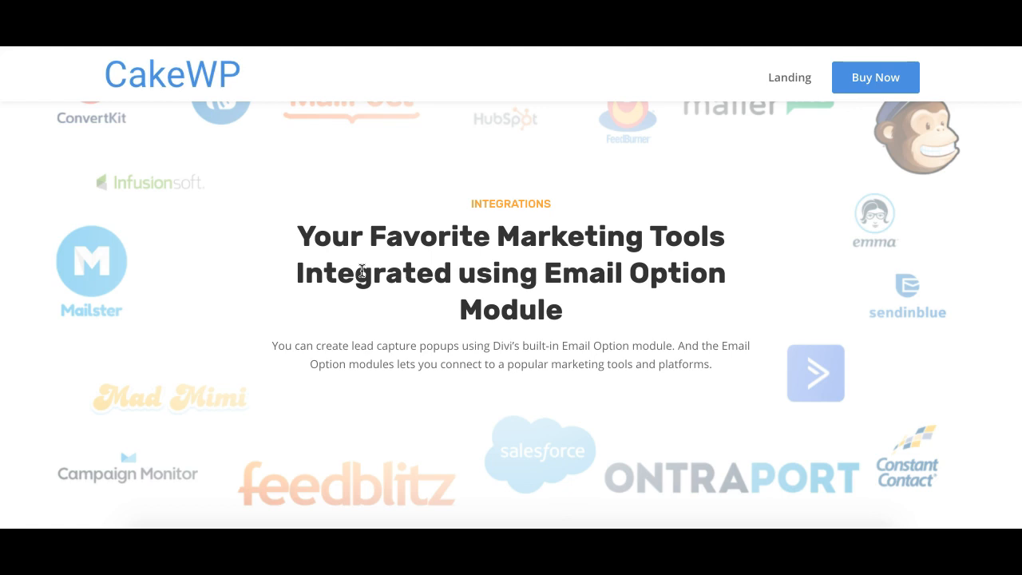
- Select words in the marketing tools integrations heading
double_click(506, 252)
click(506, 253)
click(516, 300)
drag(545, 280, 588, 323)
click(588, 323)
- Scroll back and forth between the integrations, triggers and popup-type sections
scroll(507, 205, up, 1)
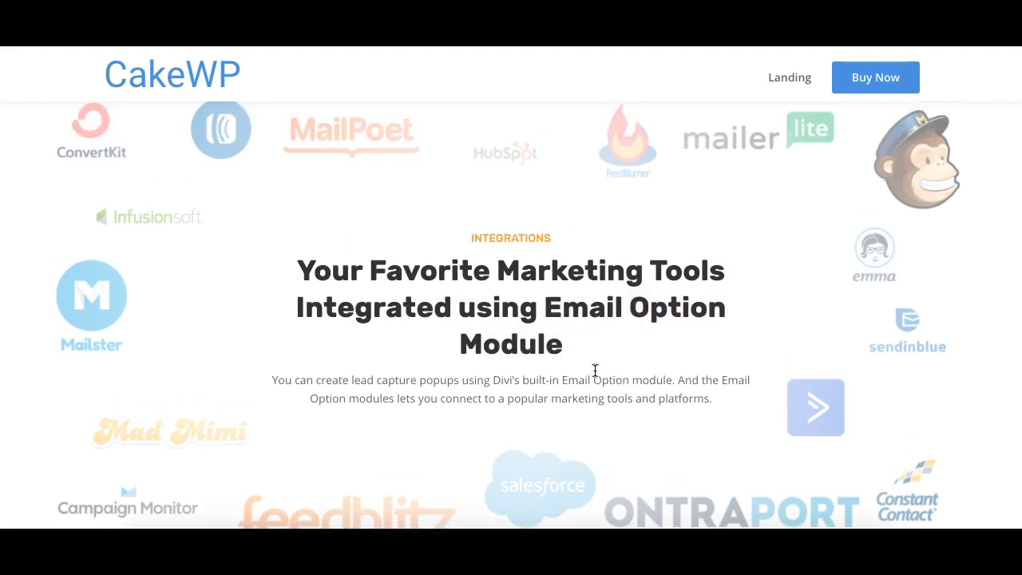
scroll(572, 372, down, 1)
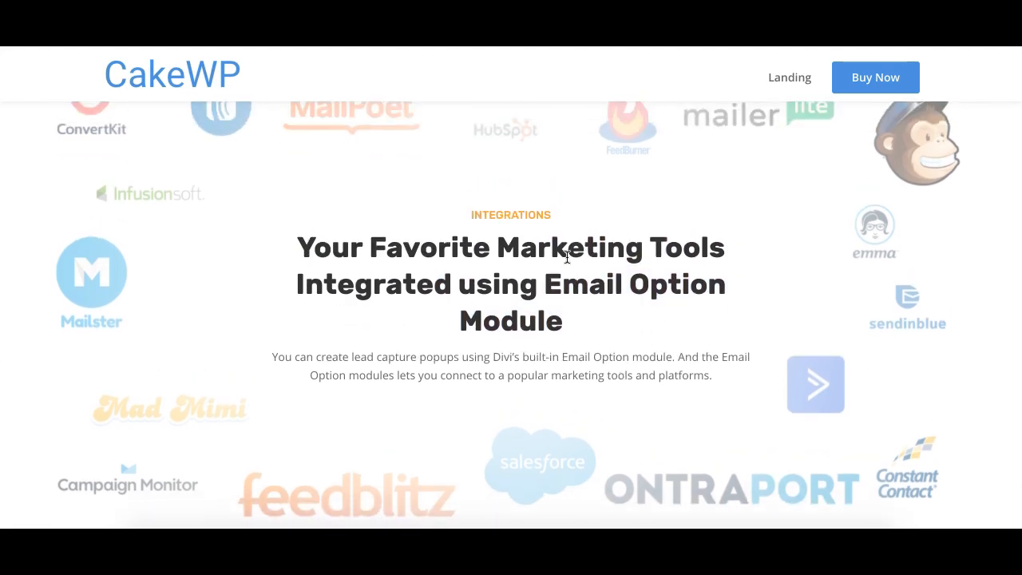
scroll(488, 276, down, 3)
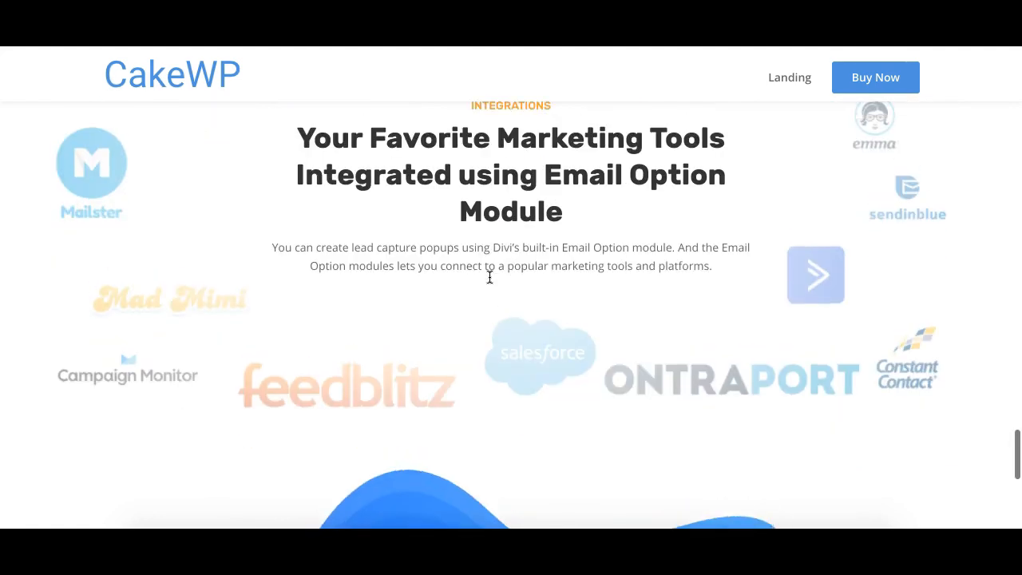
scroll(490, 276, up, 2)
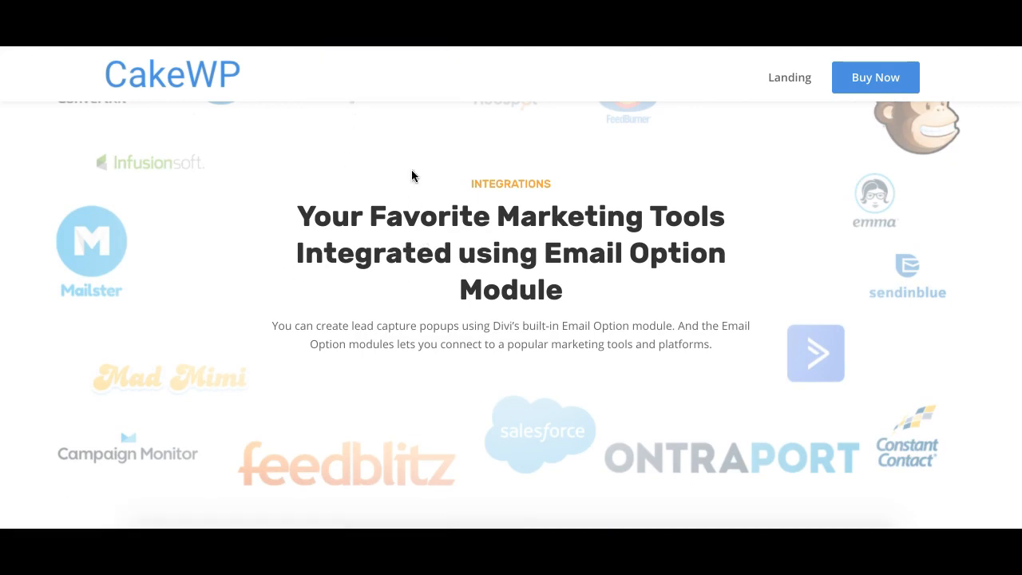
scroll(365, 200, down, 5)
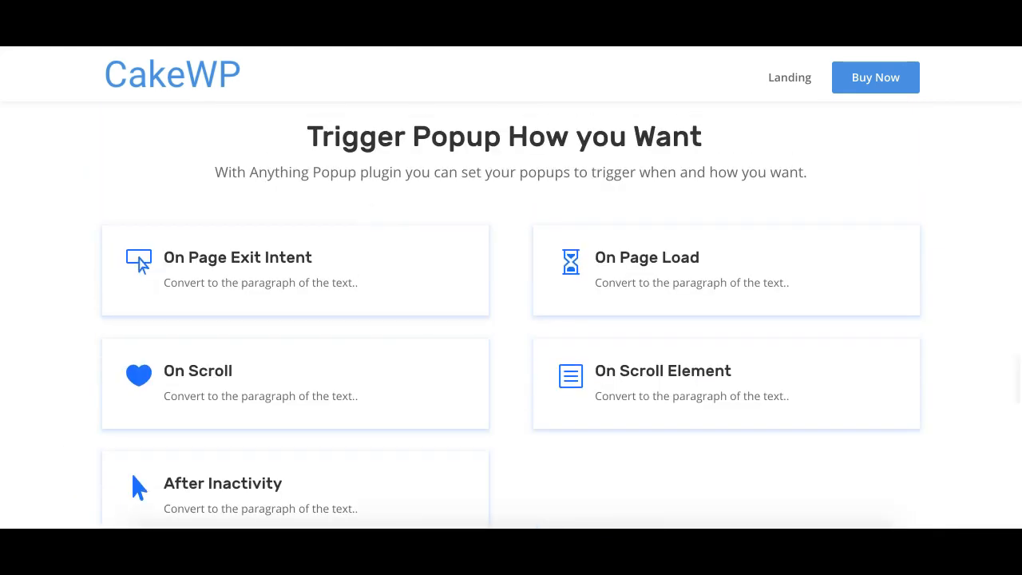
scroll(401, 180, down, 10)
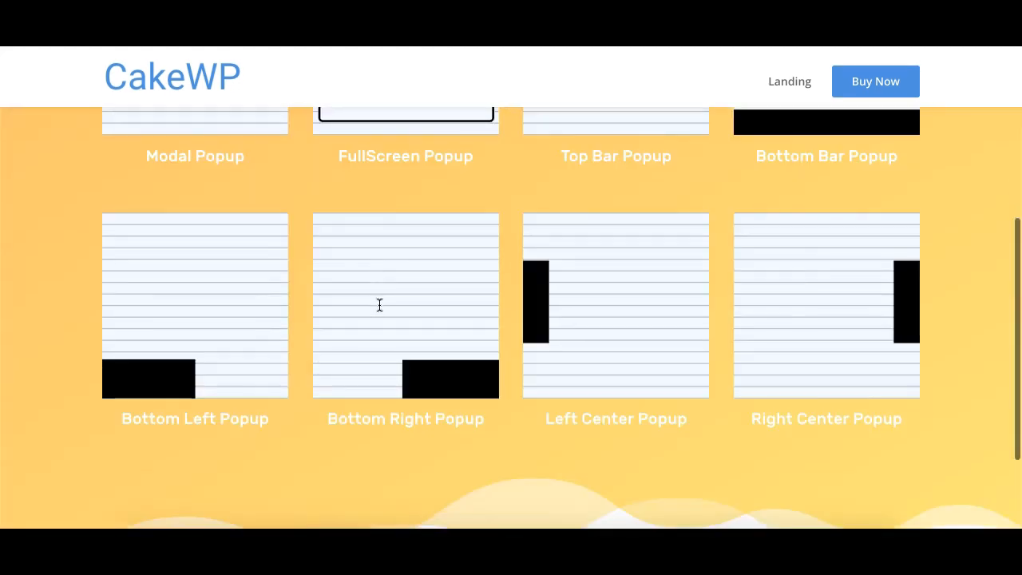
scroll(379, 305, up, 5)
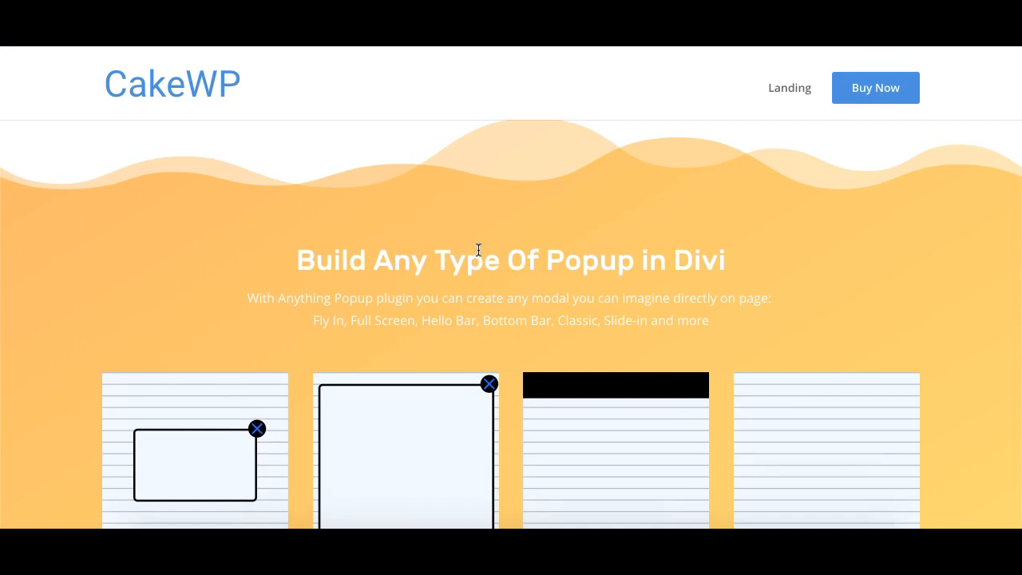
- Open the Modal Popup demo and close it
scroll(497, 230, down, 3)
click(203, 285)
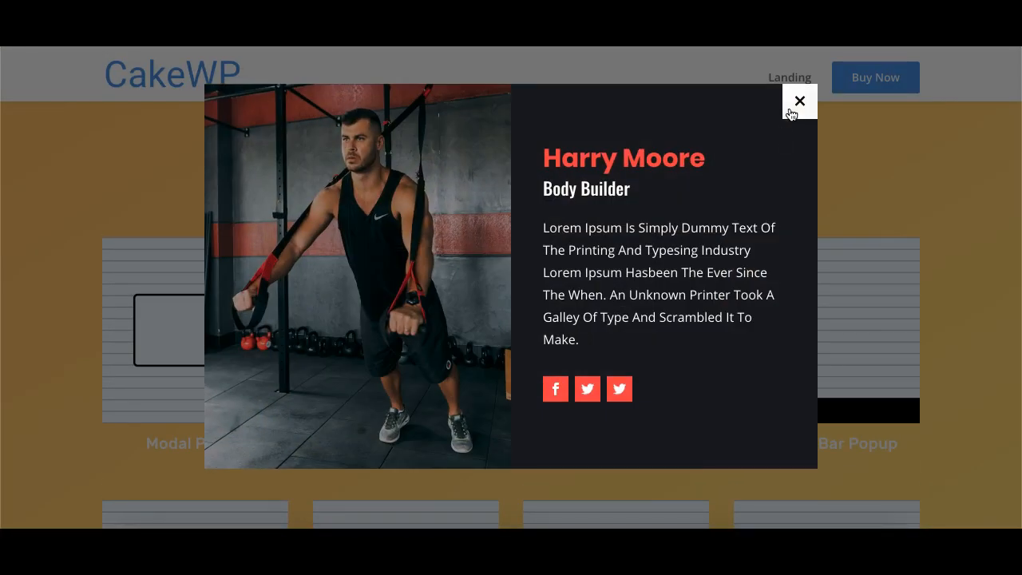
click(799, 101)
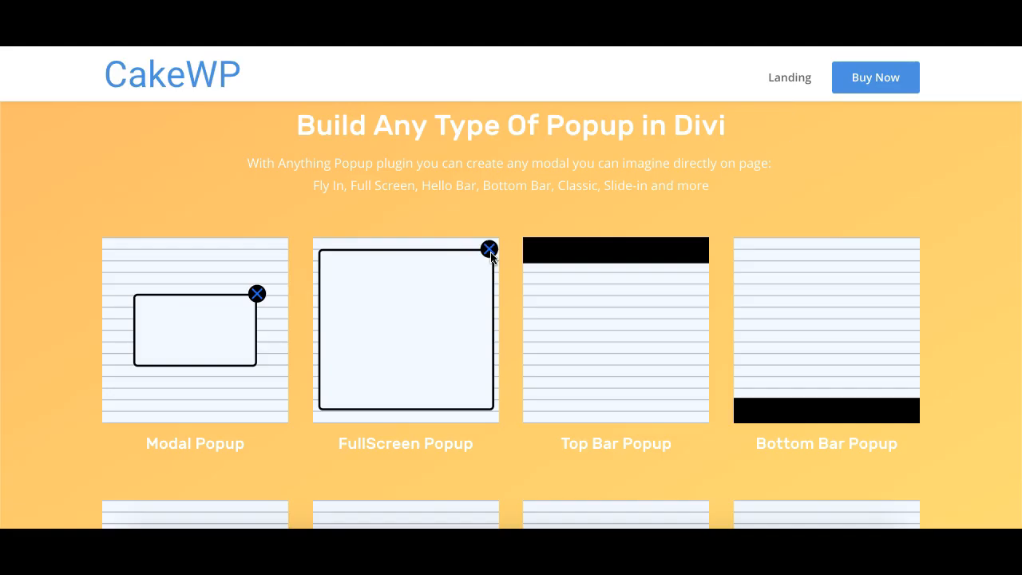
- Open the FullScreen Popup demo and close it
click(406, 331)
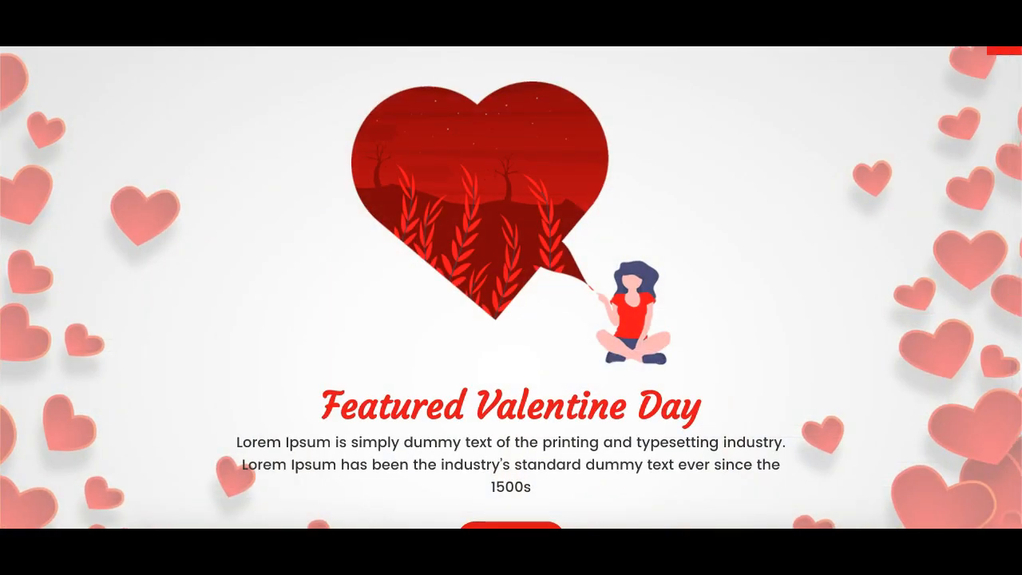
click(993, 59)
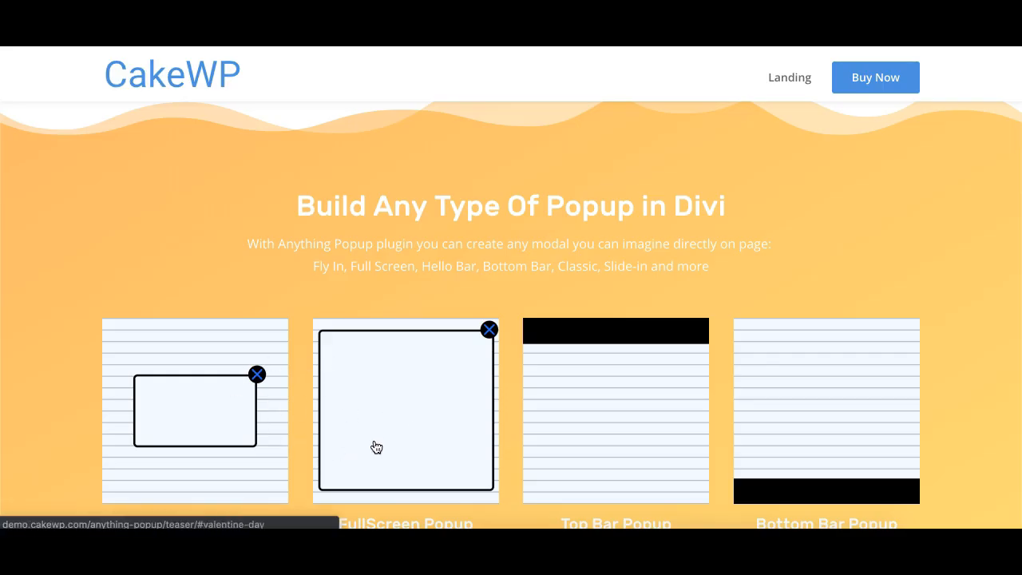
scroll(376, 447, down, 1)
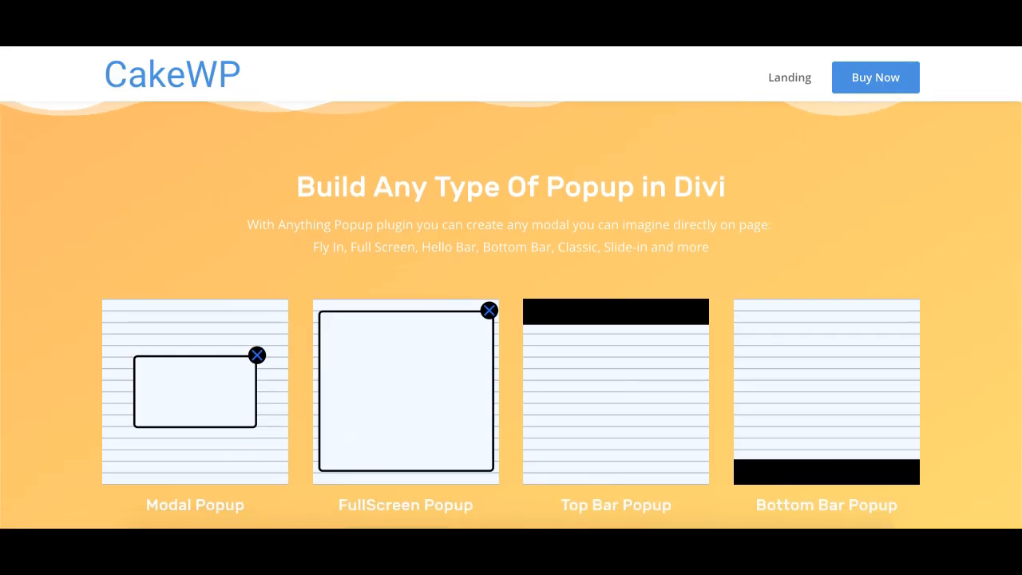
- Scroll through the builder page's popup-type grid, profile card, Valentine section and subscribe forms, comparing with the live demo
scroll(327, 237, down, 5)
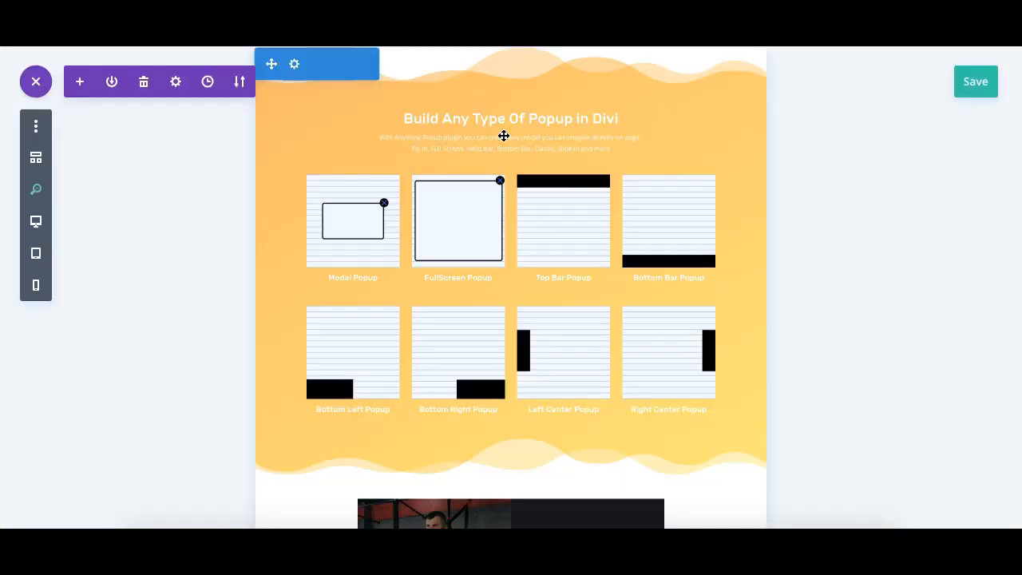
scroll(527, 183, down, 1)
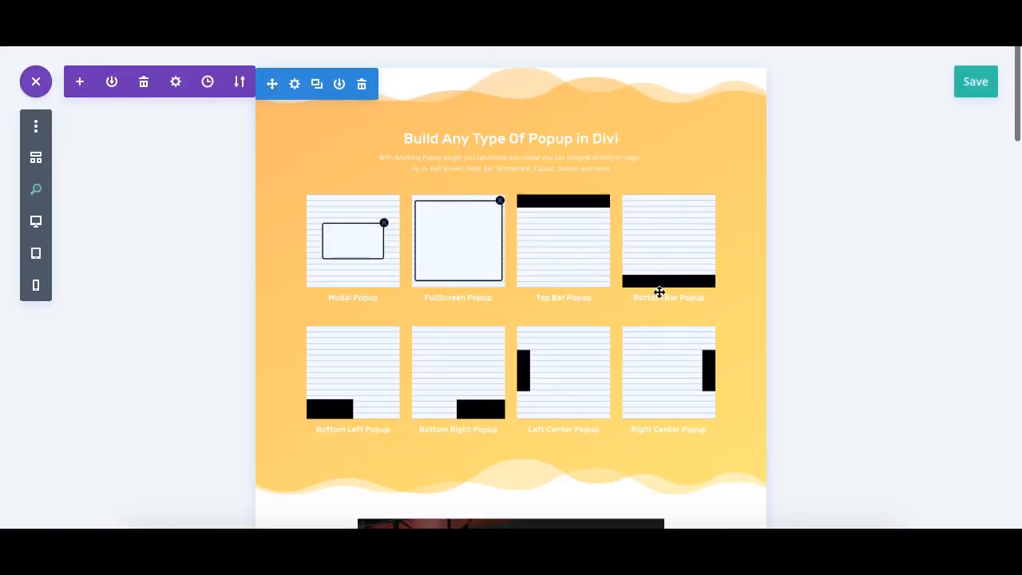
scroll(448, 304, down, 5)
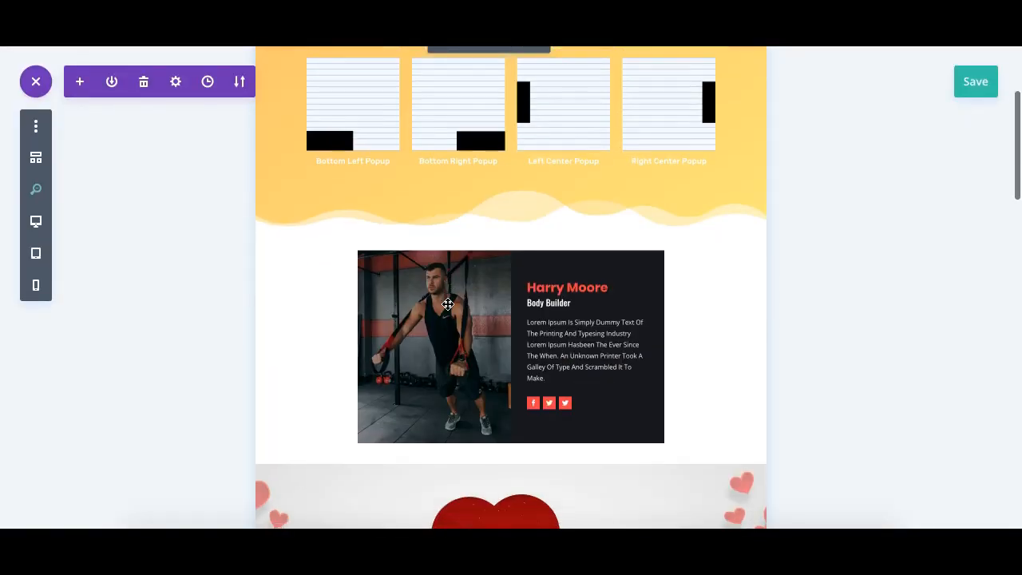
scroll(315, 257, down, 5)
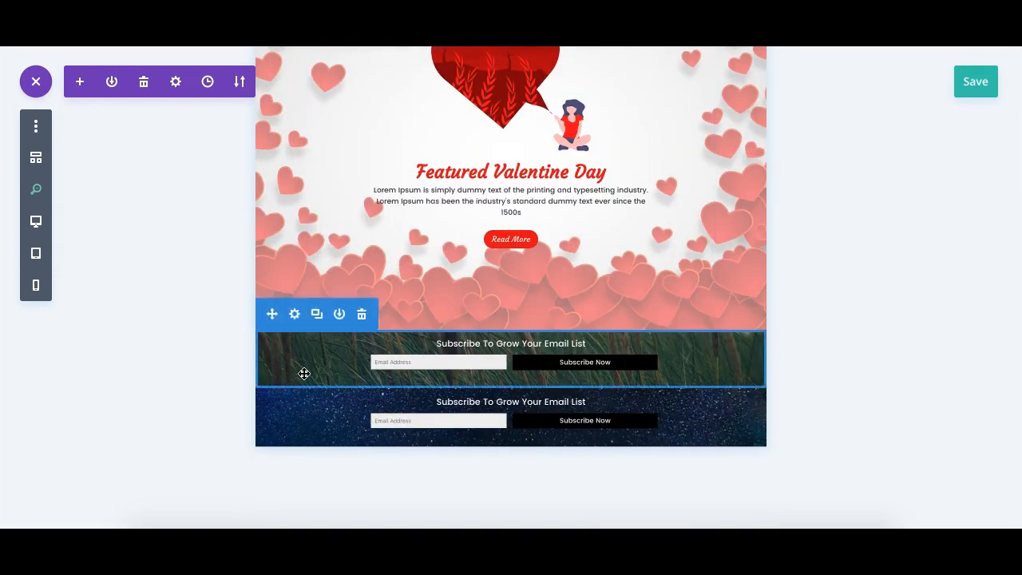
scroll(314, 285, up, 3)
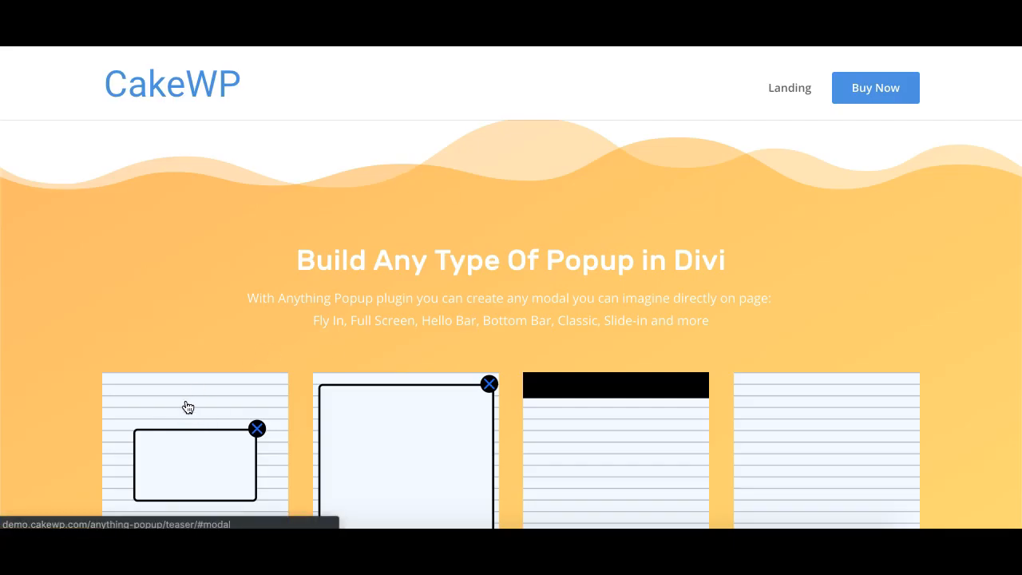
scroll(778, 434, down, 5)
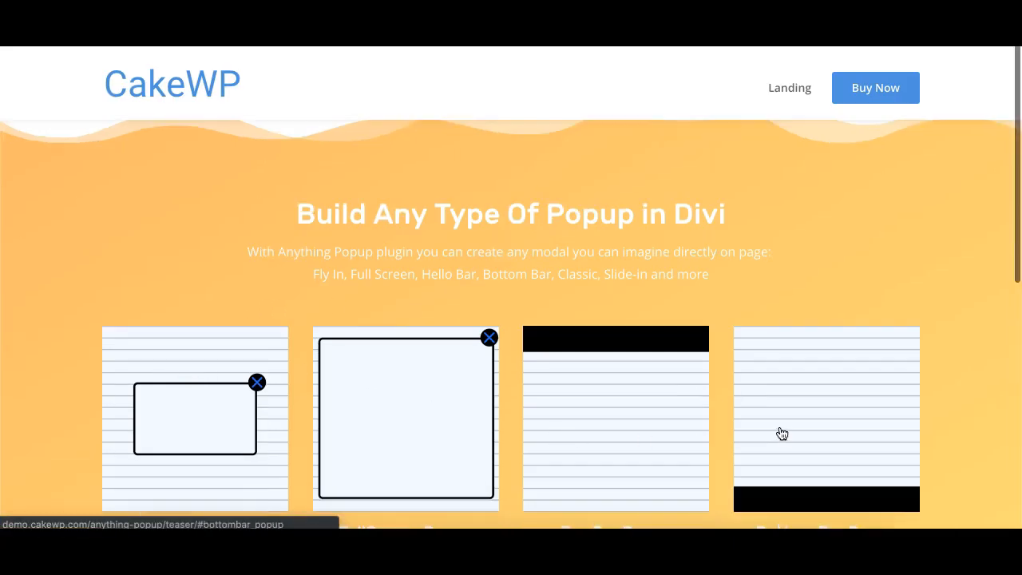
scroll(535, 451, up, 3)
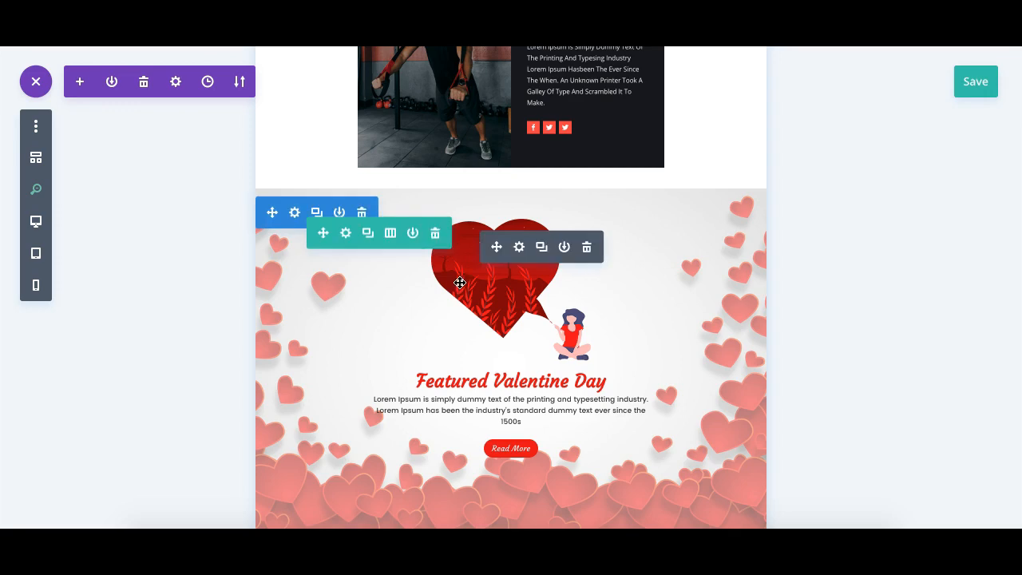
scroll(458, 280, up, 5)
scroll(460, 283, down, 1)
scroll(460, 283, down, 10)
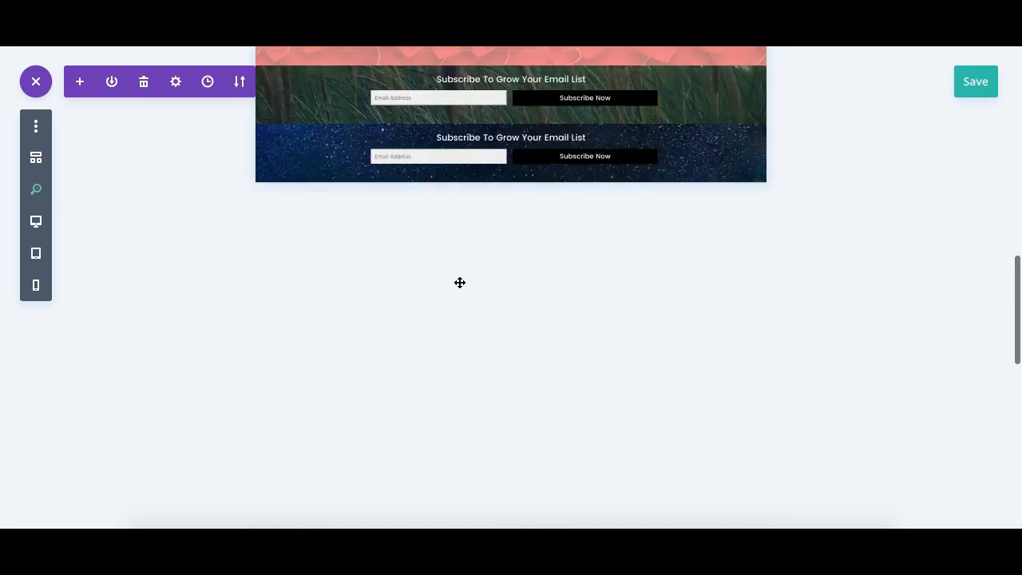
scroll(460, 283, up, 8)
scroll(460, 283, up, 1)
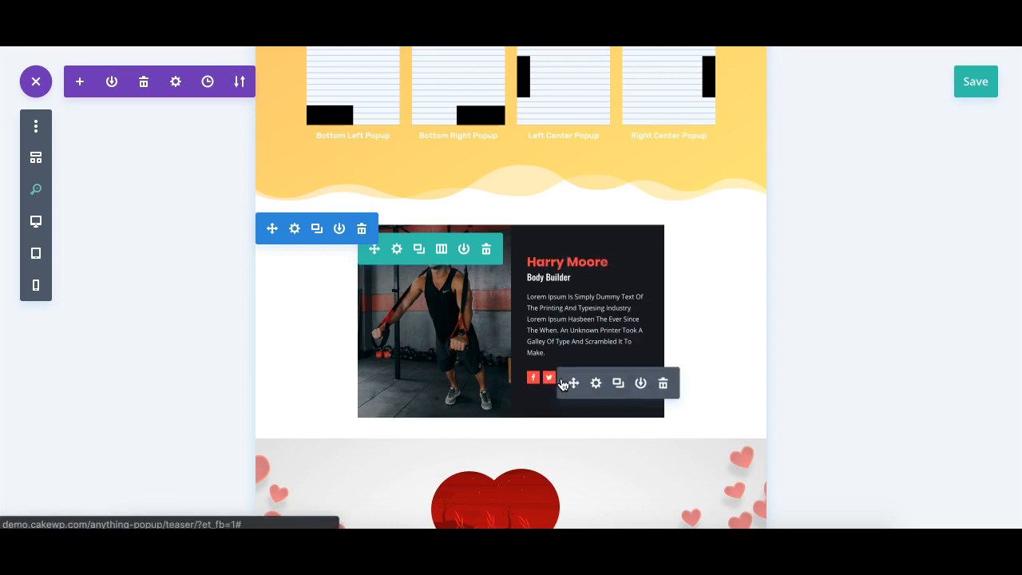
- Open the profile card row's settings and expand its Row options containing Convert to popup
click(595, 386)
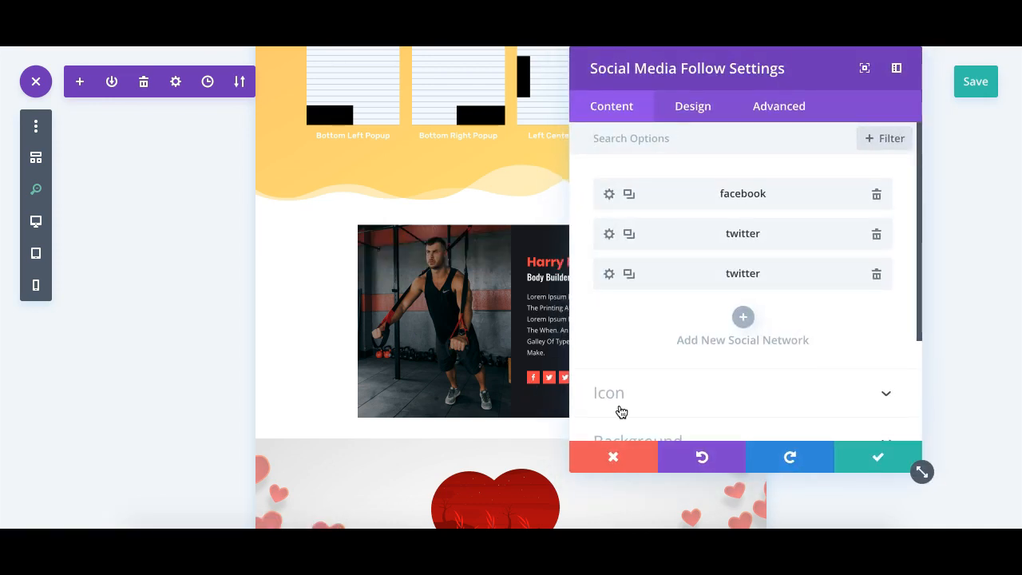
click(618, 461)
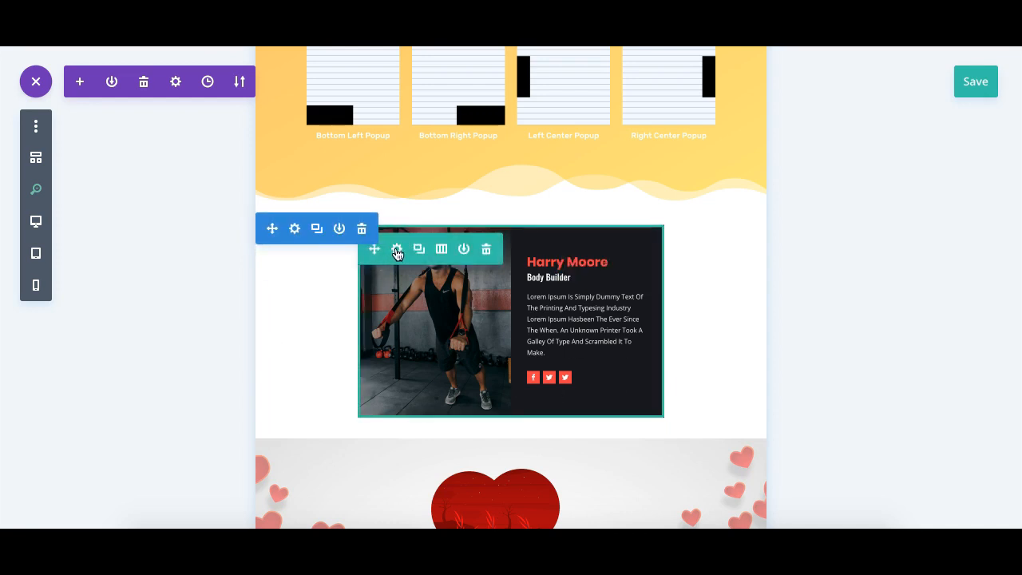
click(423, 292)
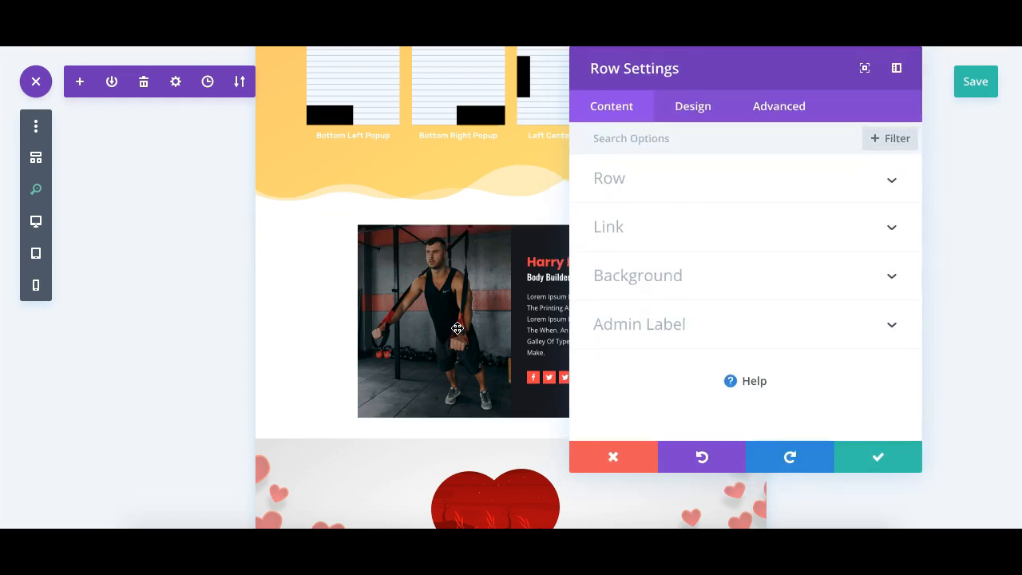
click(602, 458)
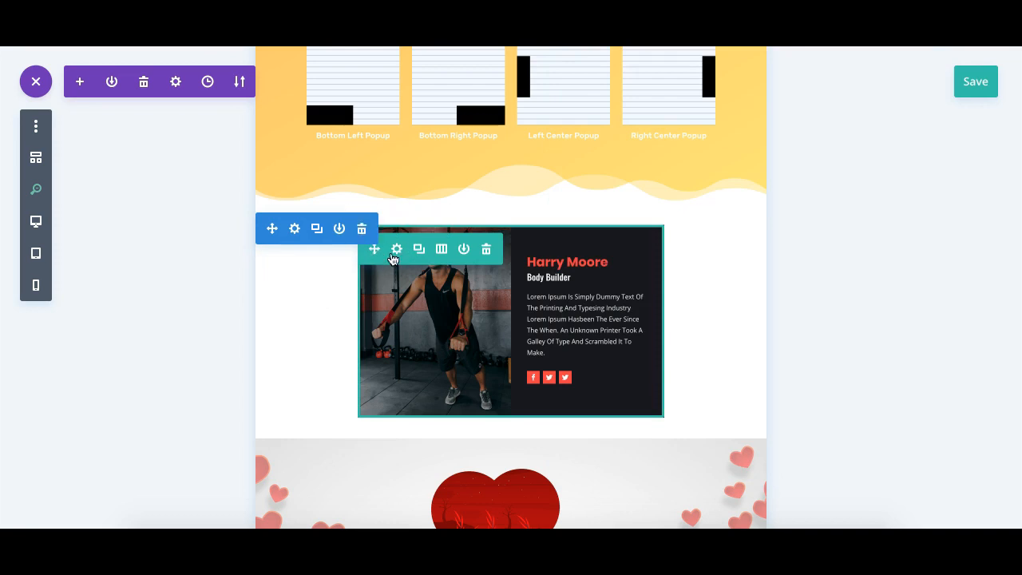
click(398, 251)
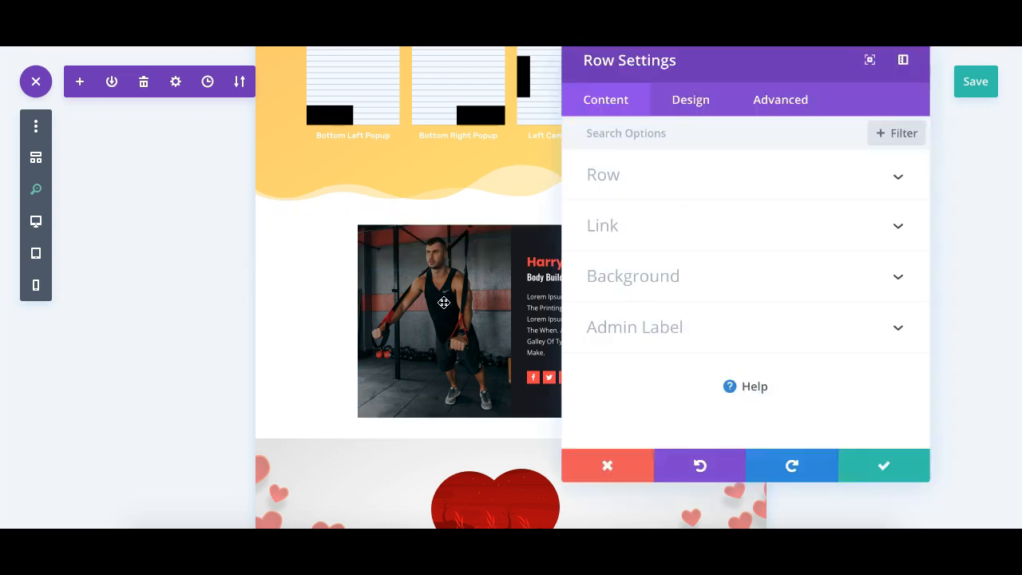
click(674, 176)
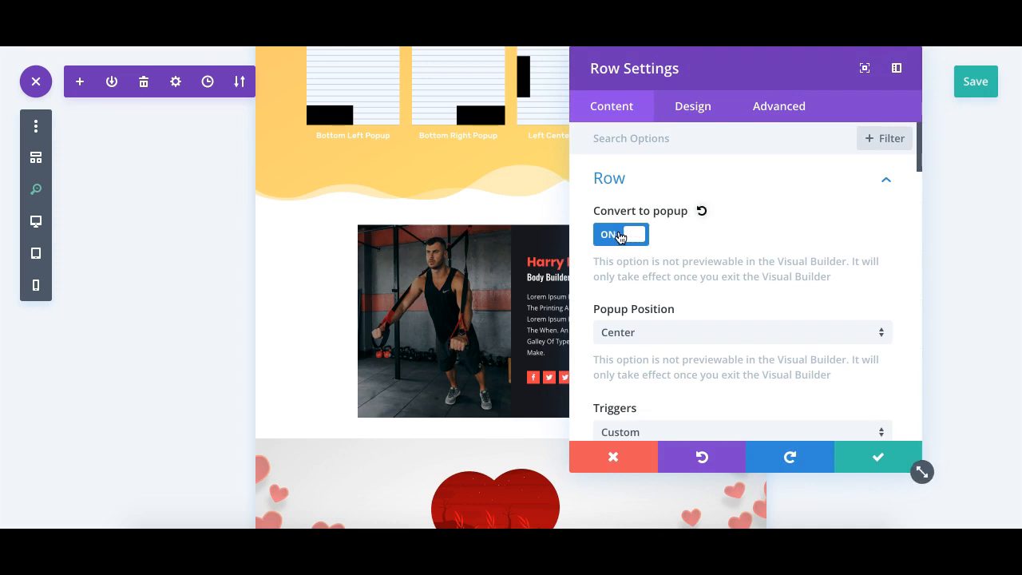
- Scroll through the row's popup options: position, triggers, placement, overlay, wrapper width and close-button styles
scroll(620, 296, down, 2)
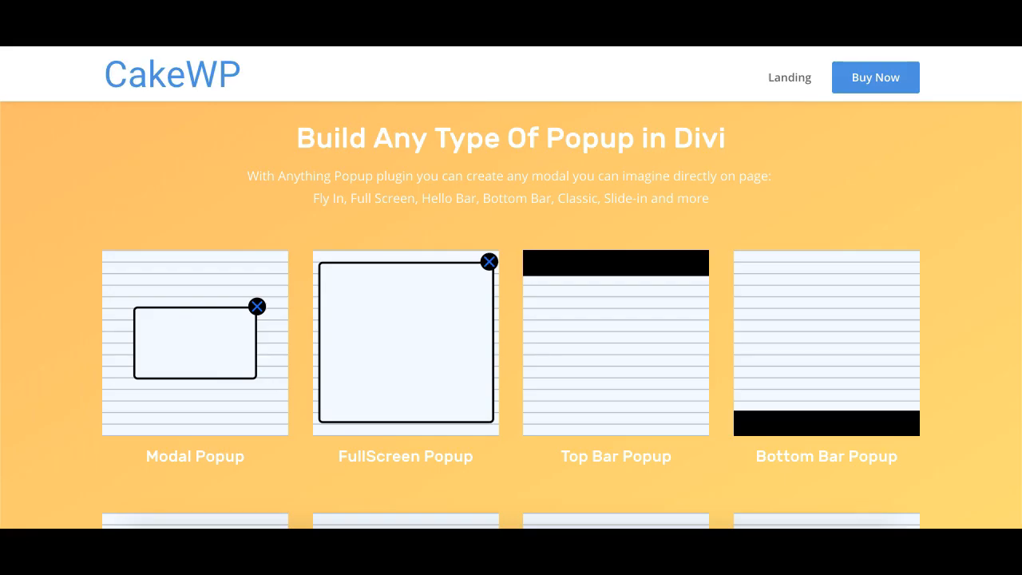
click(209, 399)
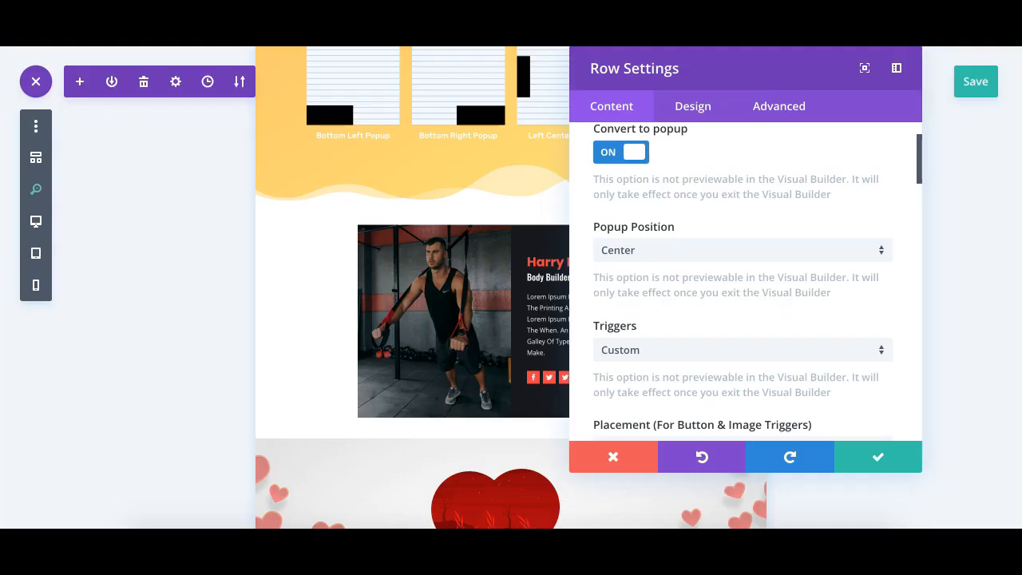
scroll(667, 279, down, 1)
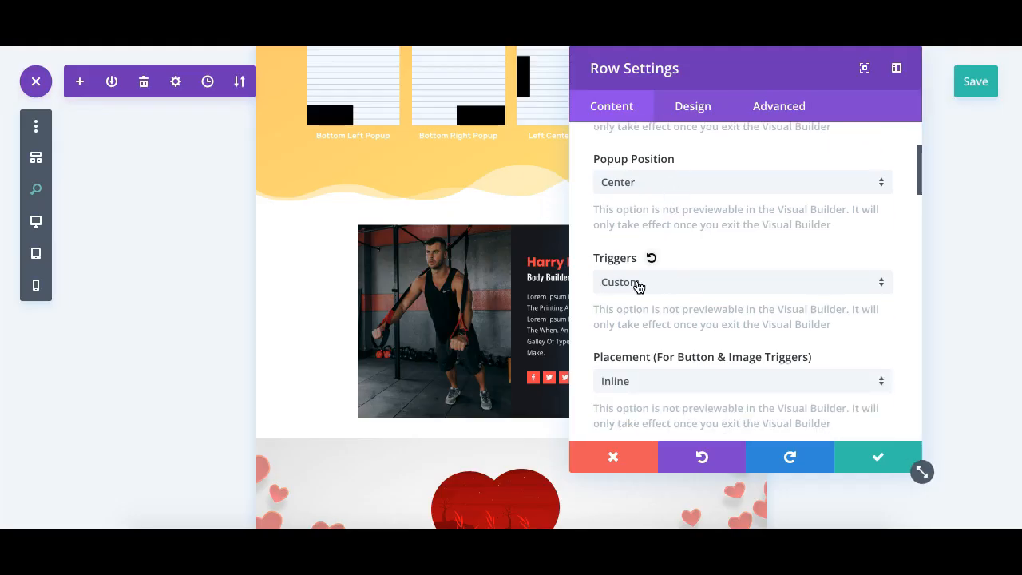
scroll(347, 363, up, 5)
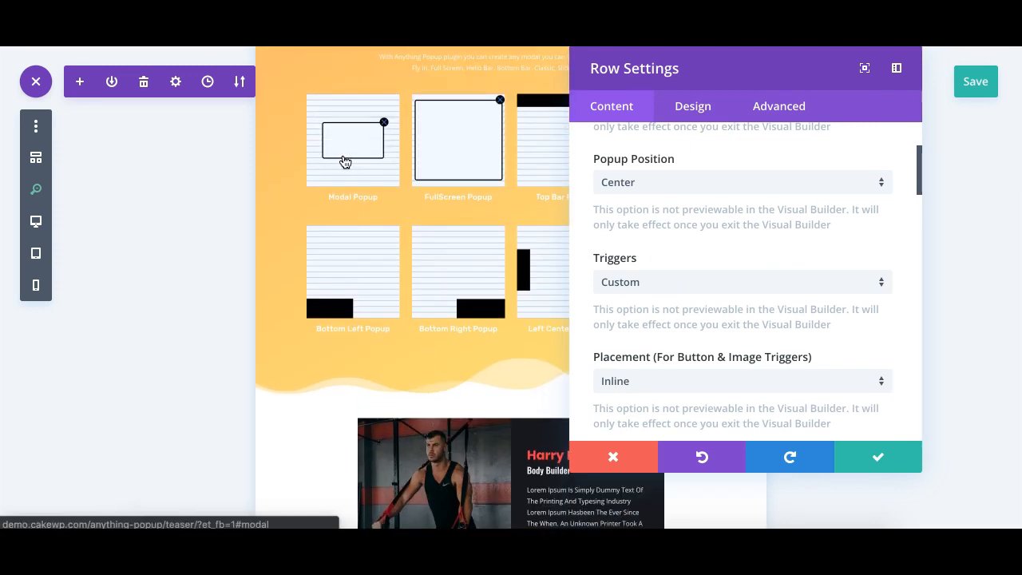
scroll(434, 249, down, 5)
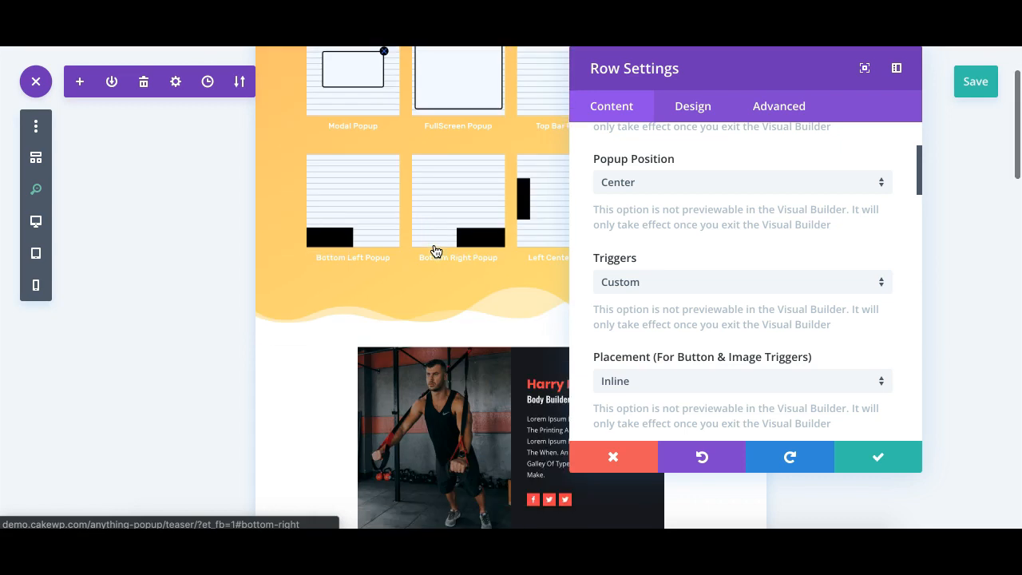
scroll(694, 349, down, 3)
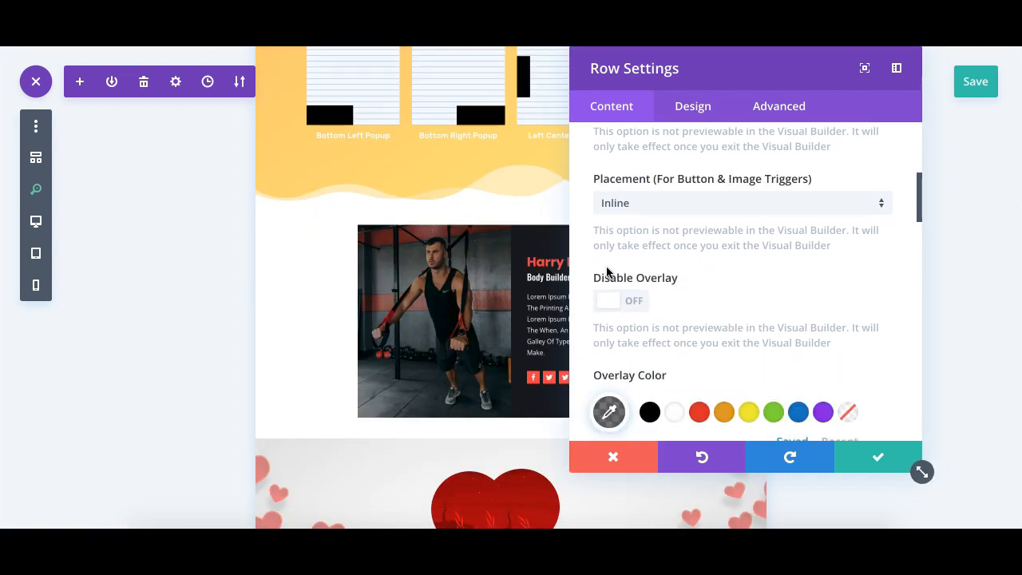
scroll(642, 342, down, 2)
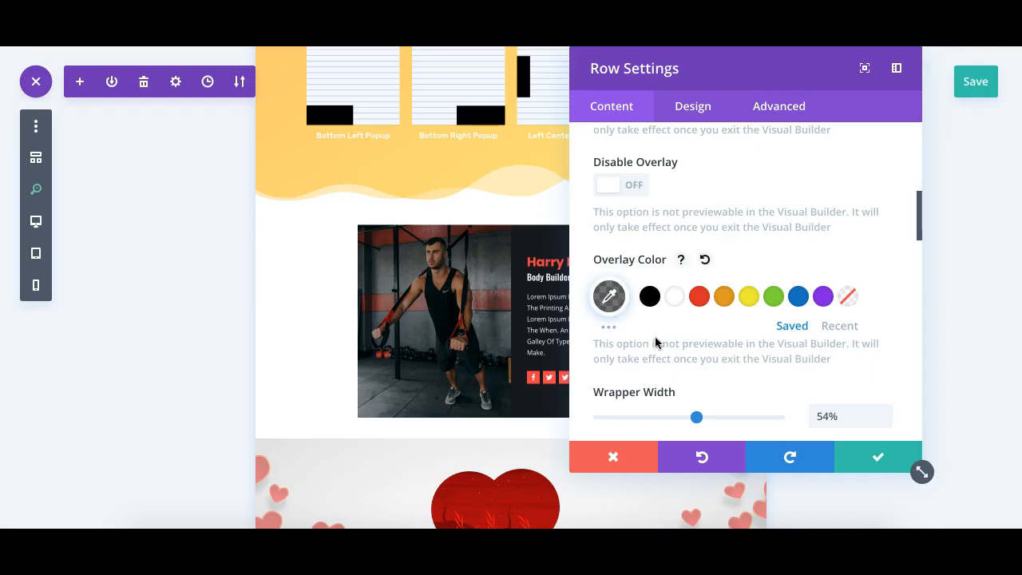
scroll(658, 344, down, 3)
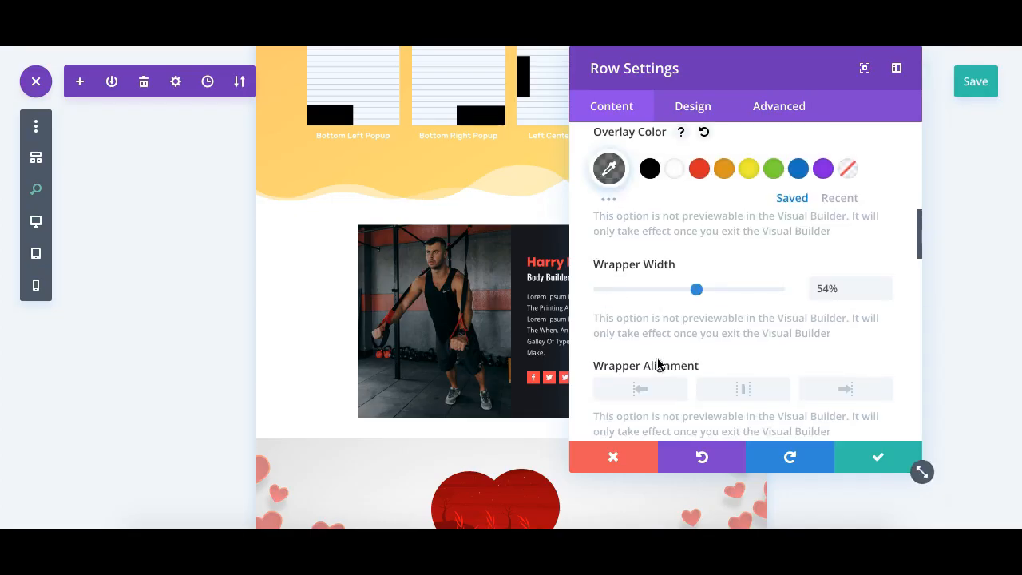
scroll(658, 365, down, 2)
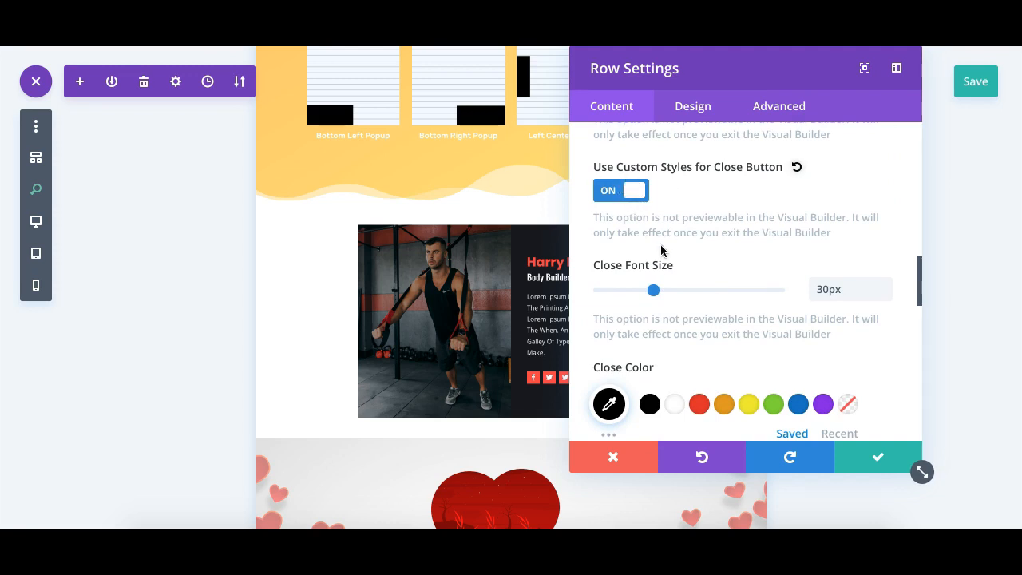
scroll(662, 256, down, 1)
scroll(661, 272, down, 1)
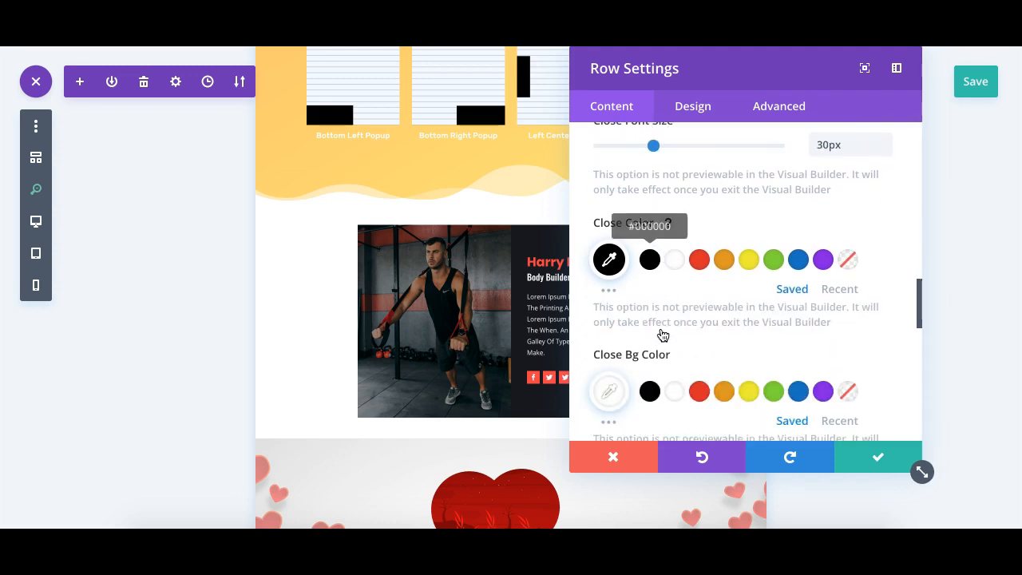
scroll(662, 336, down, 2)
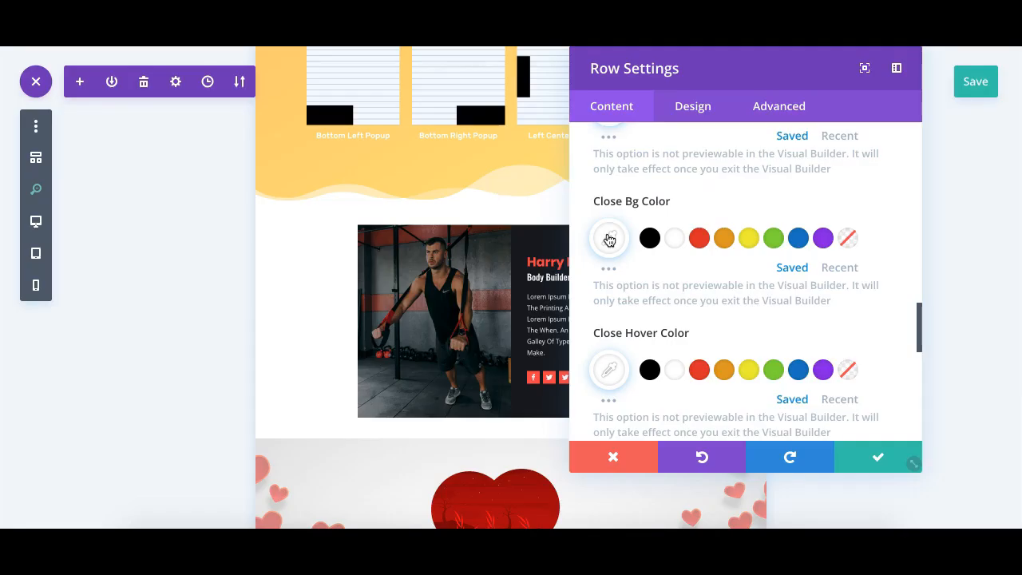
scroll(589, 274, down, 5)
scroll(669, 367, down, 2)
scroll(669, 368, up, 6)
scroll(669, 368, up, 10)
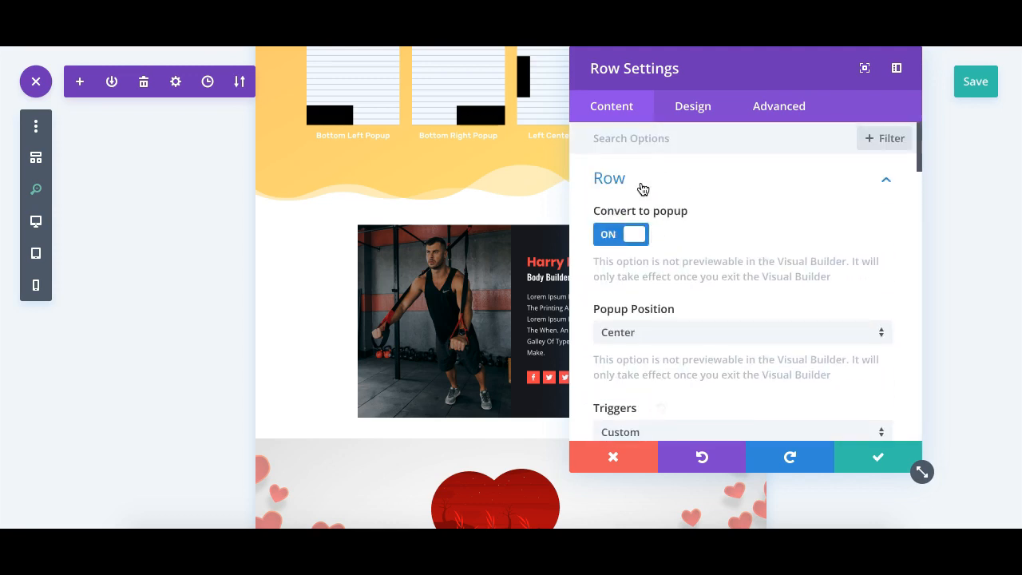
- Toggle the row's Convert to popup option off and back on, then close the row settings
click(625, 235)
click(630, 237)
click(627, 462)
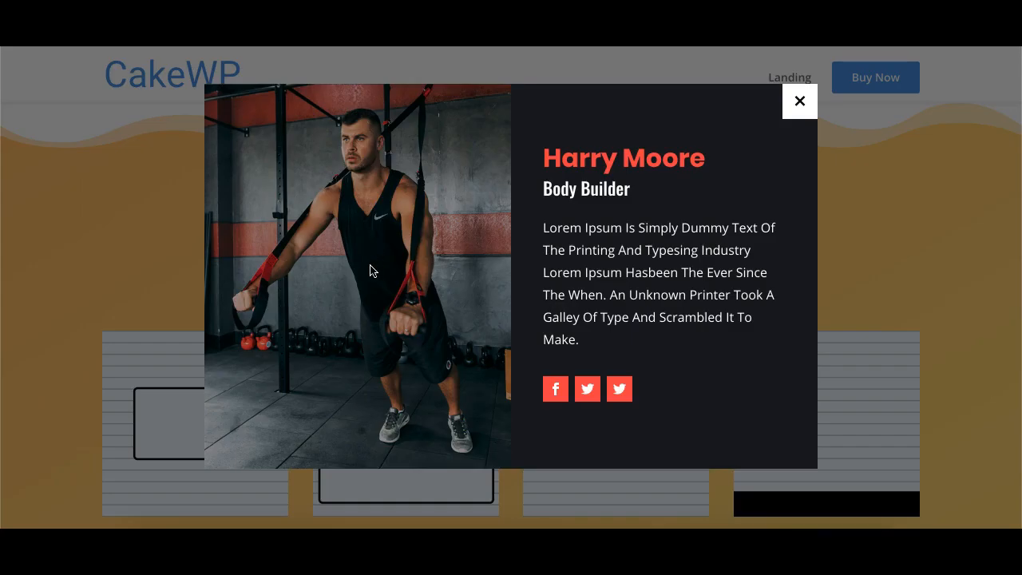
- Open the Modal Popup demo on the live page and close it
click(799, 101)
scroll(579, 379, down, 5)
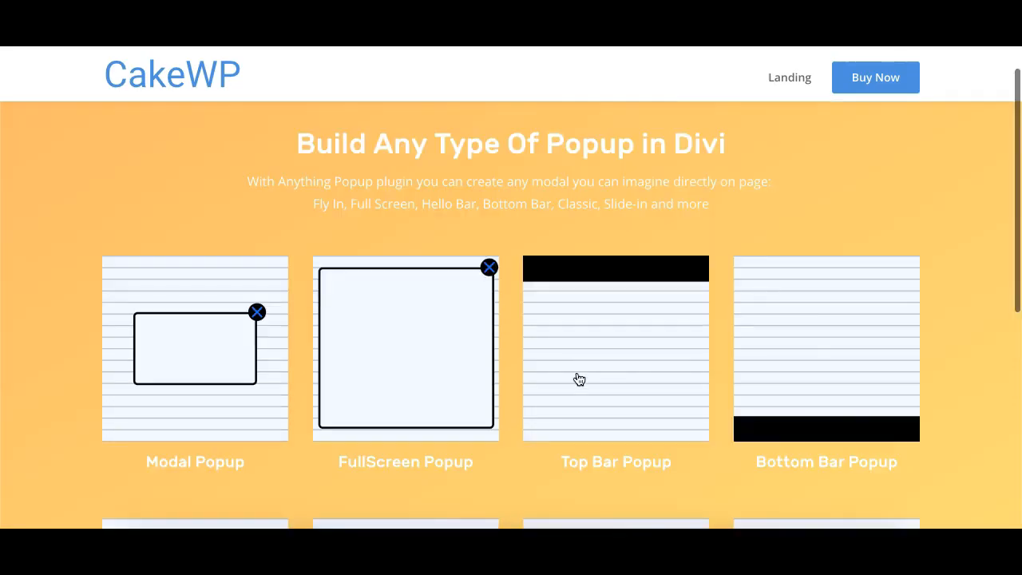
scroll(579, 380, down, 2)
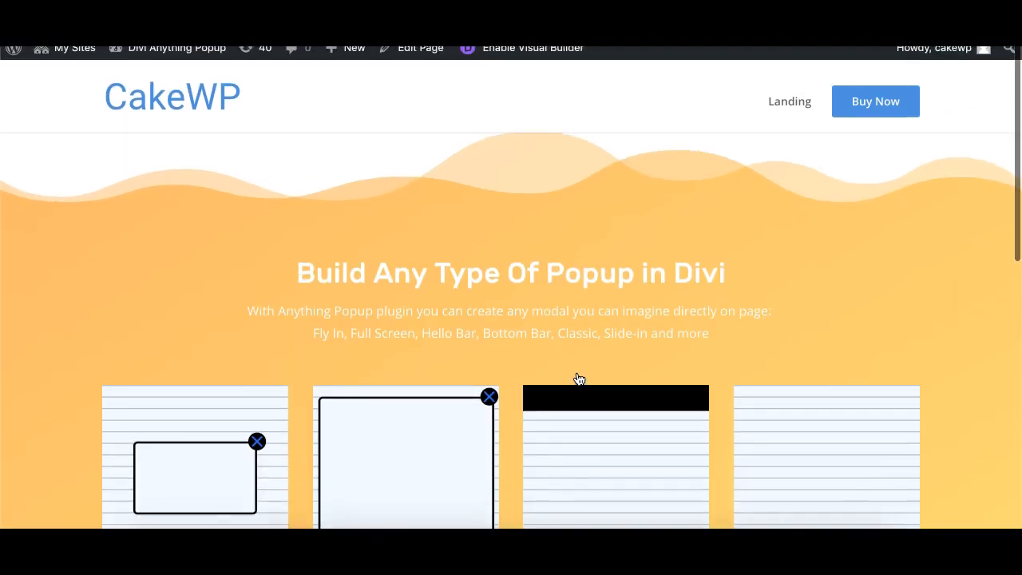
scroll(580, 379, down, 4)
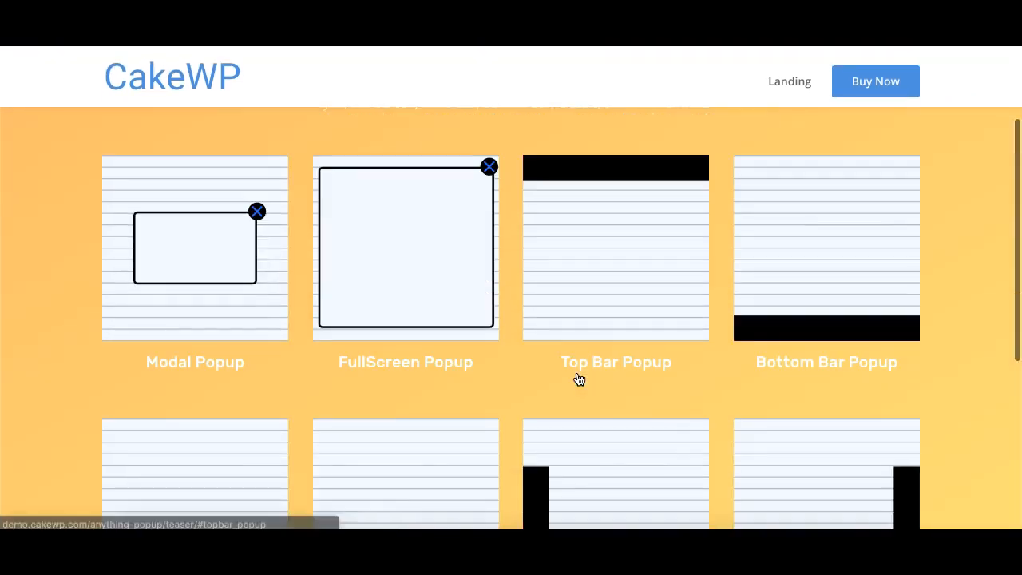
click(217, 286)
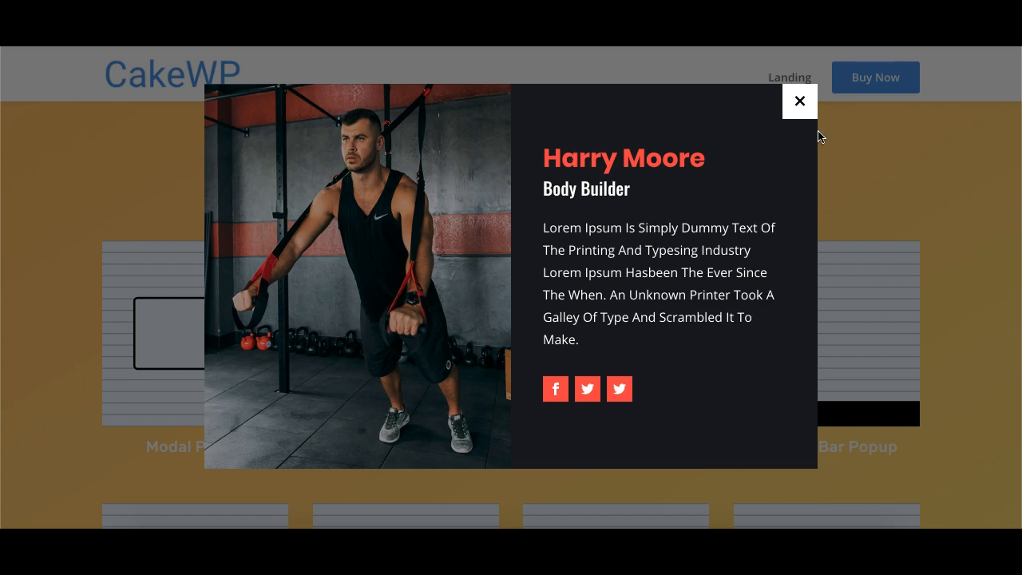
click(797, 106)
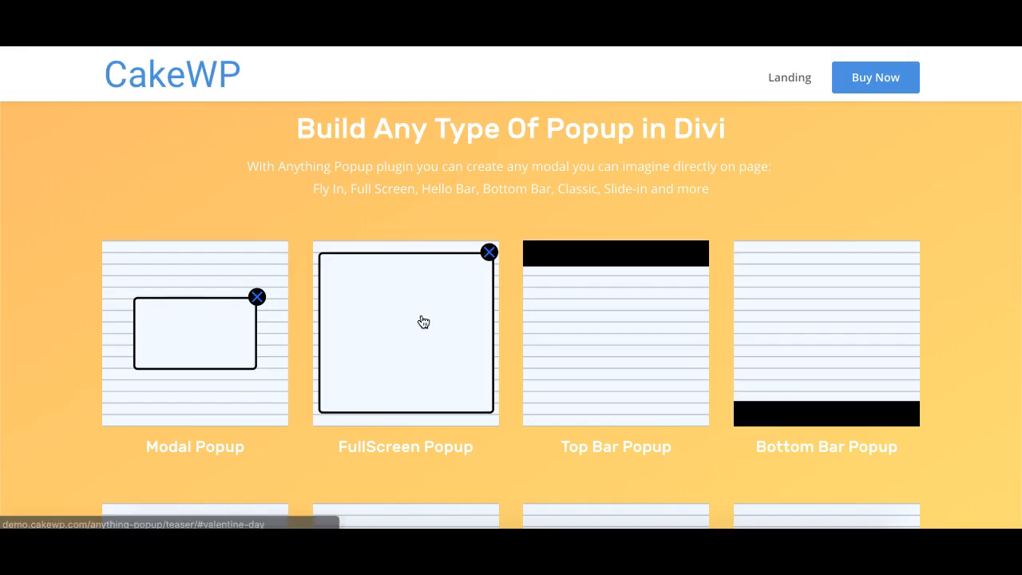
- Scroll between the live demo page and the builder's Featured Valentine Day section
click(424, 321)
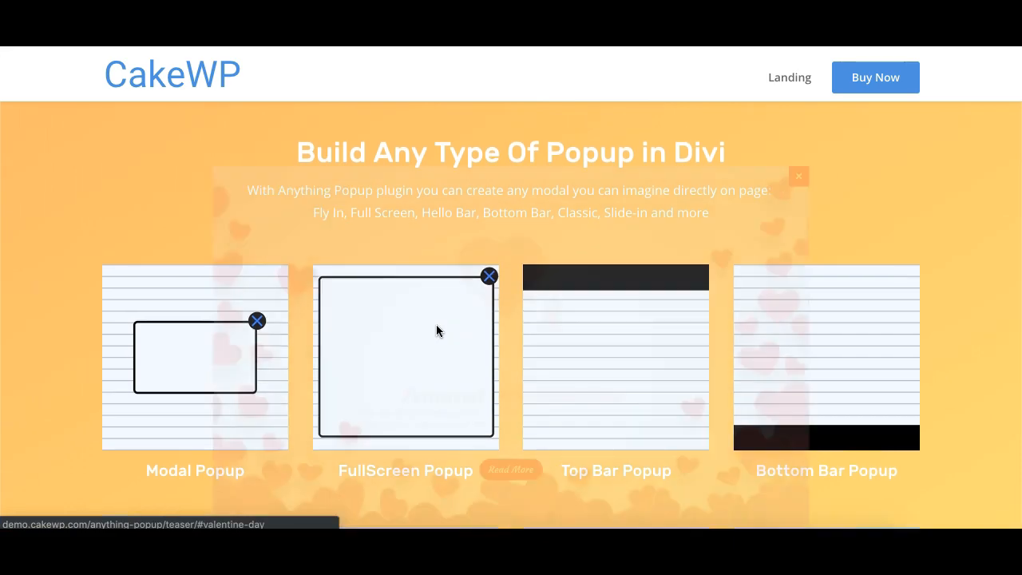
scroll(917, 272, down, 2)
scroll(917, 272, up, 2)
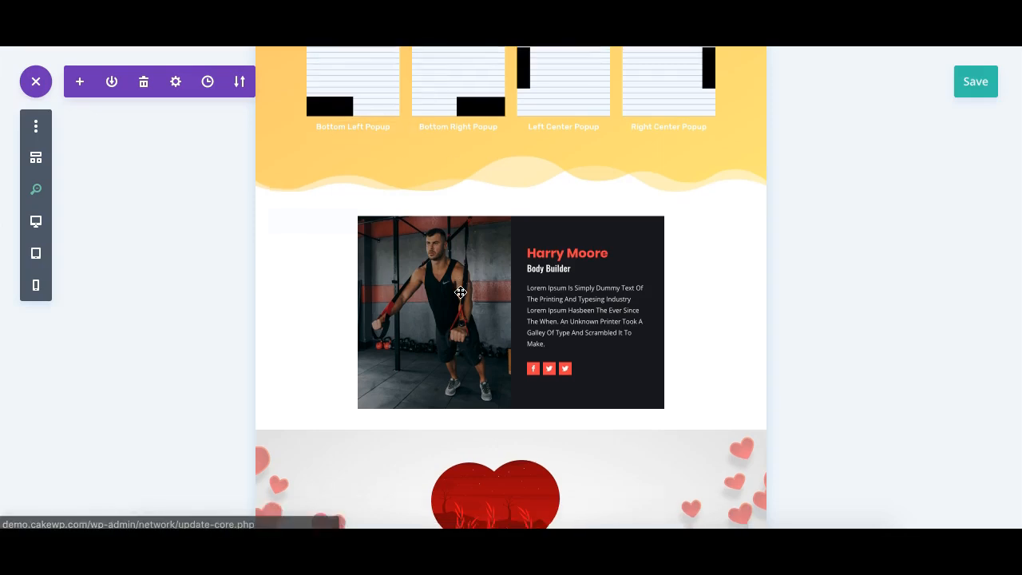
scroll(449, 292, down, 4)
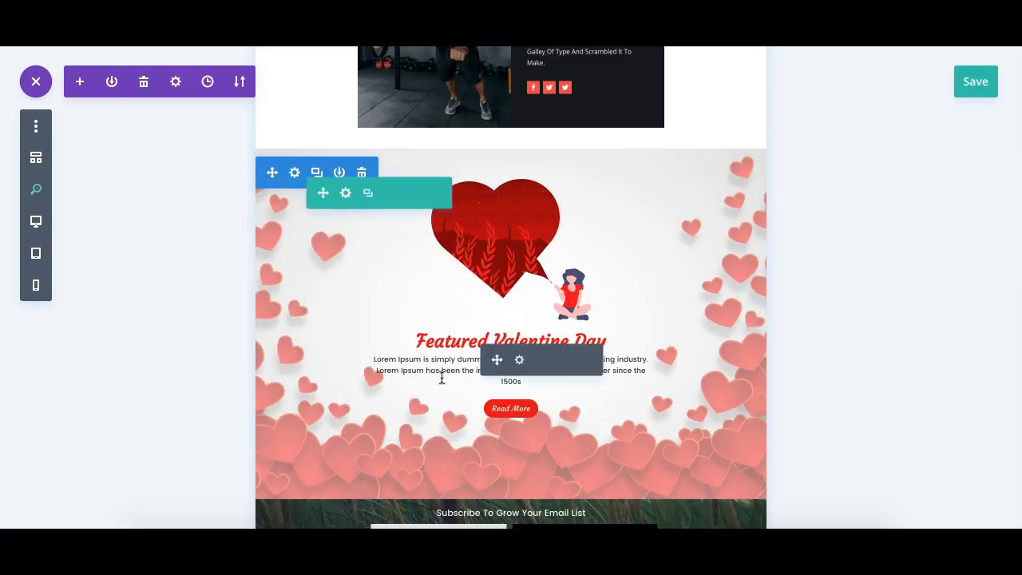
- Open the Featured Valentine Day section's settings, toggle Convert to popup off and back on, scroll its popup options, and close
click(295, 172)
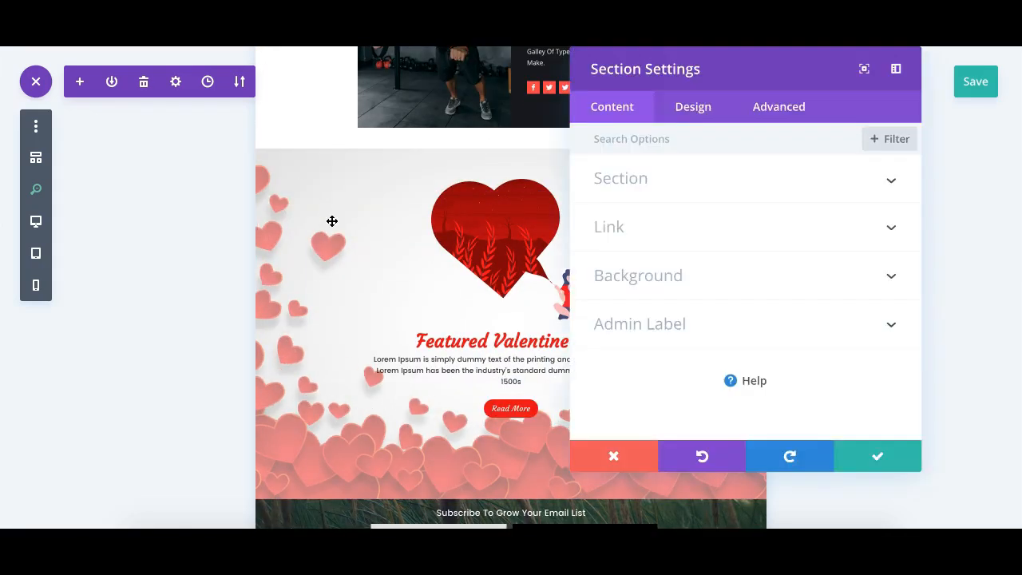
click(642, 183)
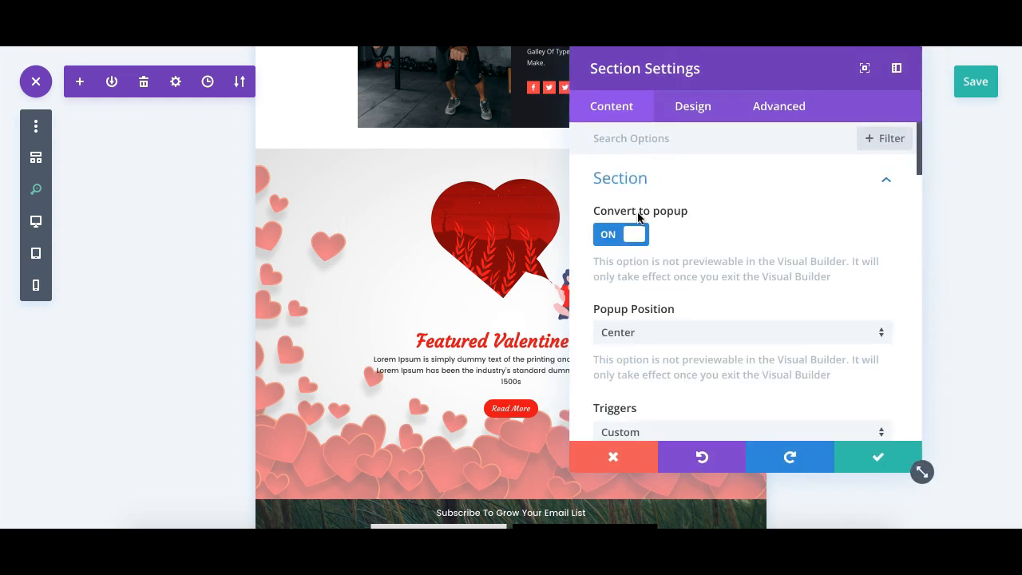
click(621, 233)
click(621, 233)
scroll(655, 296, down, 8)
scroll(660, 282, down, 5)
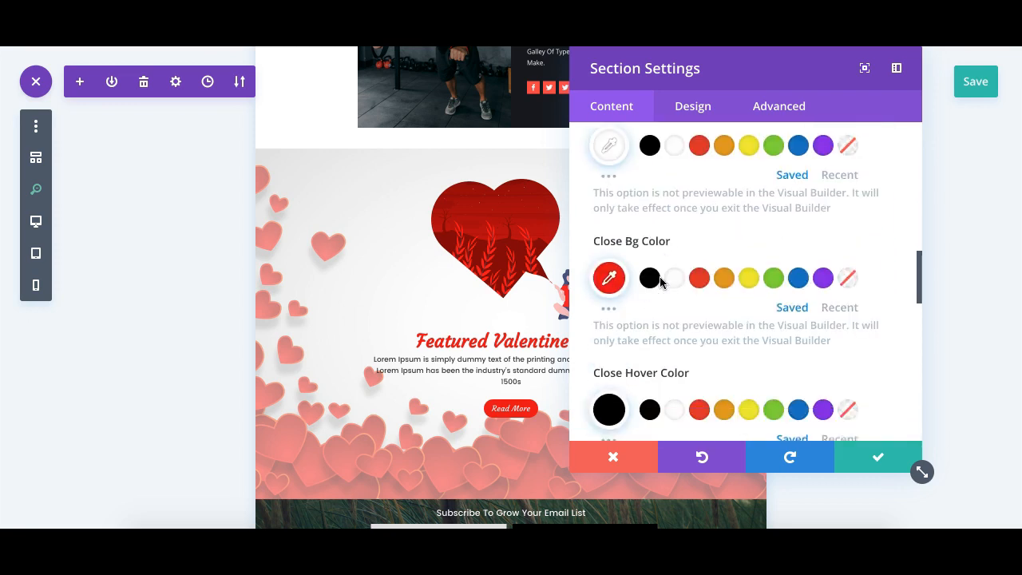
click(614, 457)
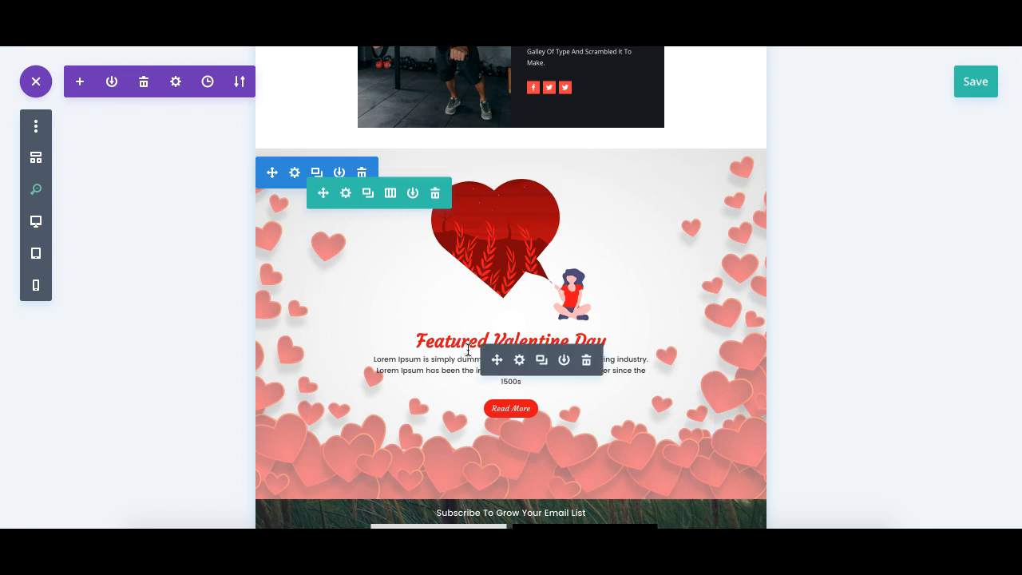
- Move the Read More button above the Featured Valentine Day heading
scroll(475, 362, down, 1)
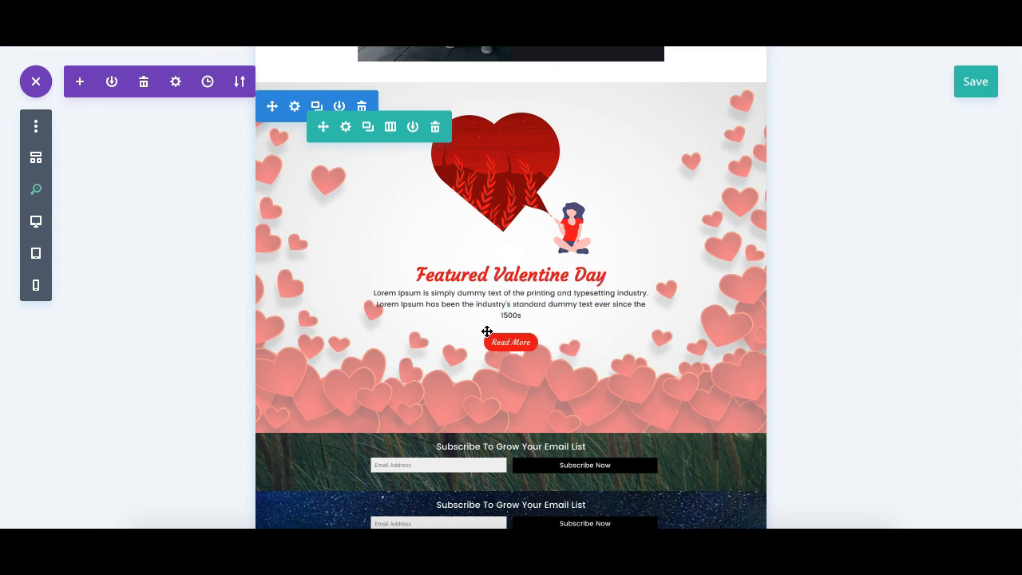
drag(498, 346, 516, 276)
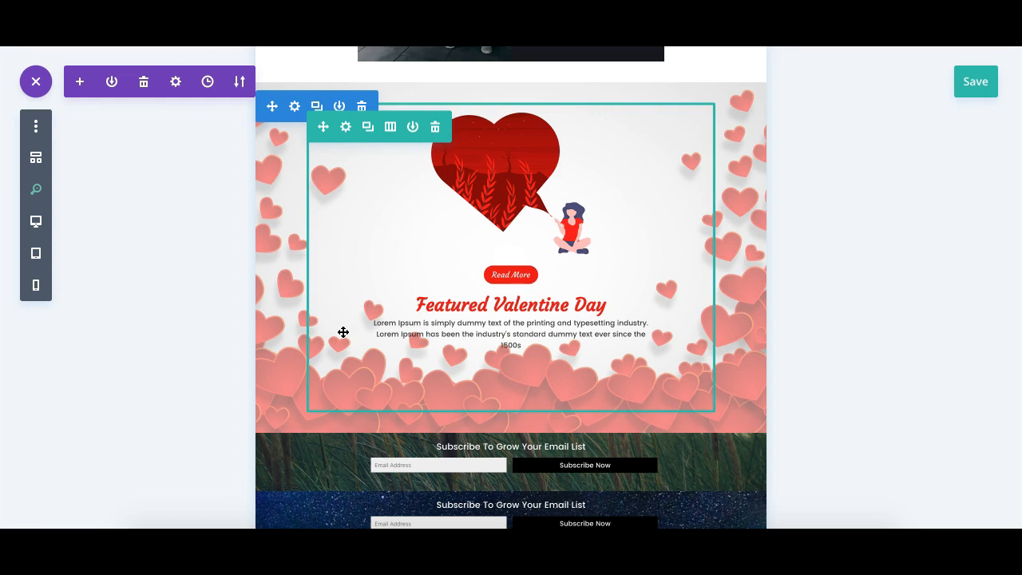
- Reopen the Featured Valentine Day section's settings, toggle Convert to popup off and on again, and close the settings
scroll(591, 223, down, 10)
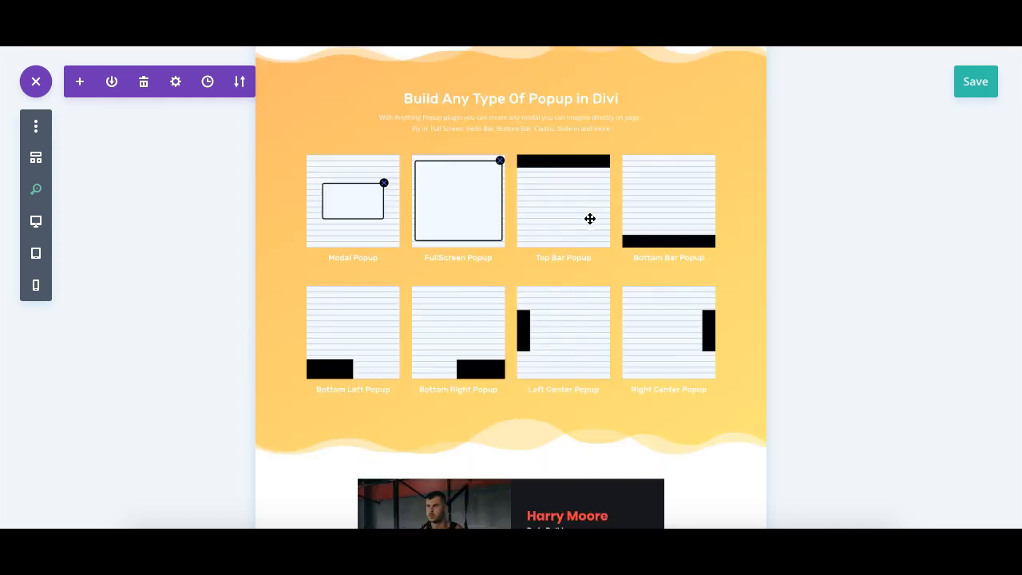
scroll(591, 218, down, 8)
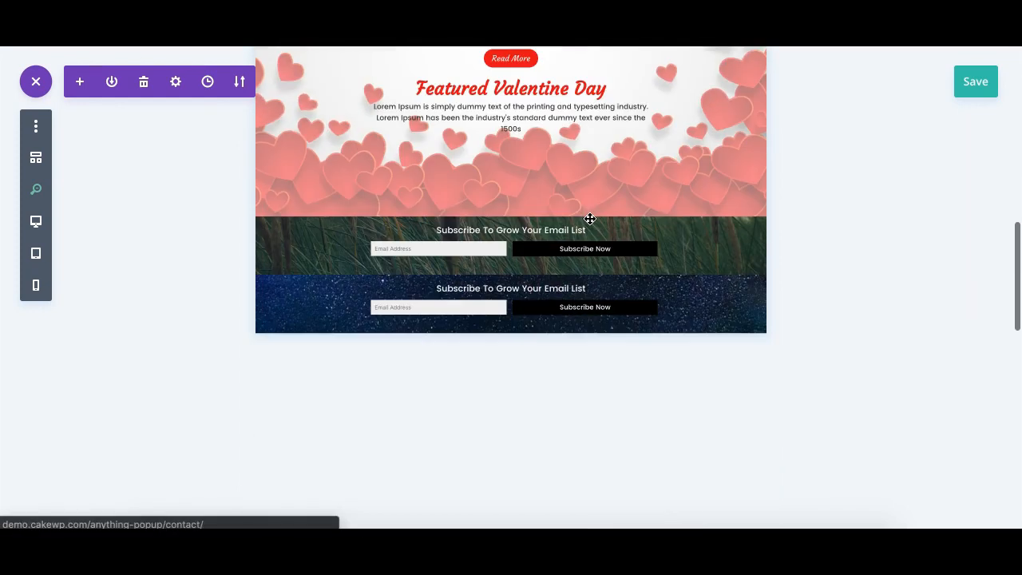
scroll(591, 218, up, 3)
scroll(591, 218, up, 1)
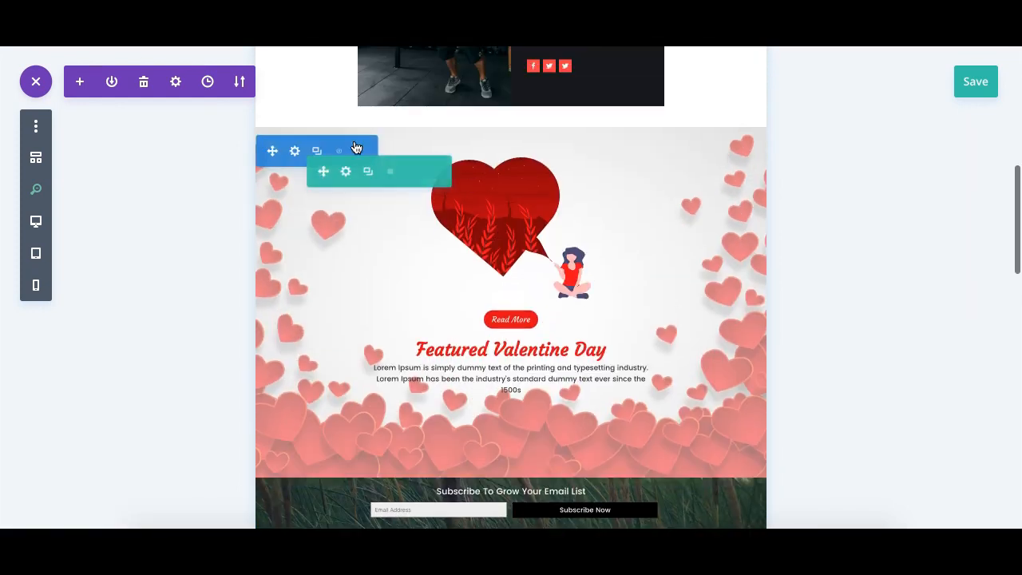
click(294, 155)
click(619, 181)
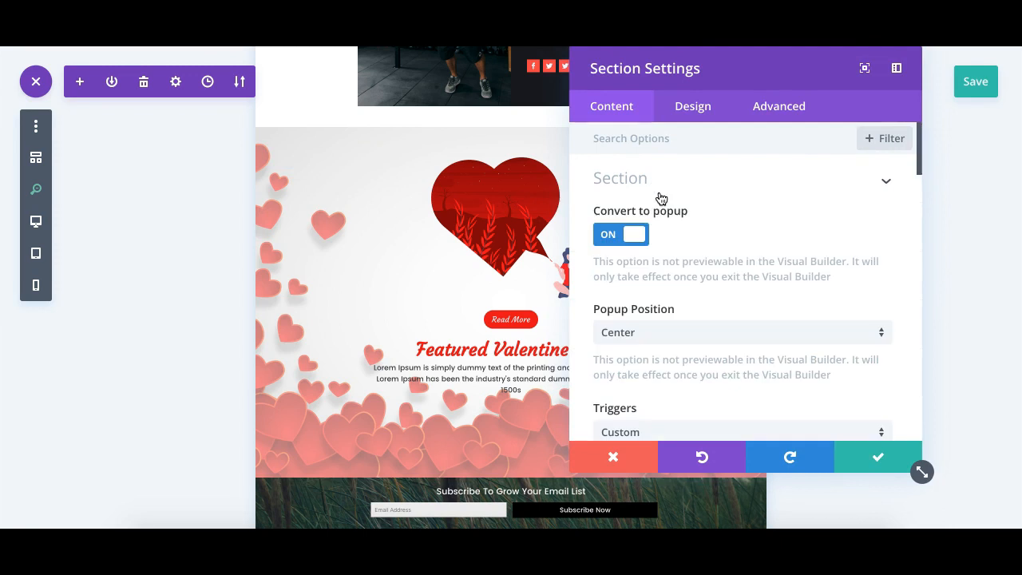
click(632, 235)
click(632, 234)
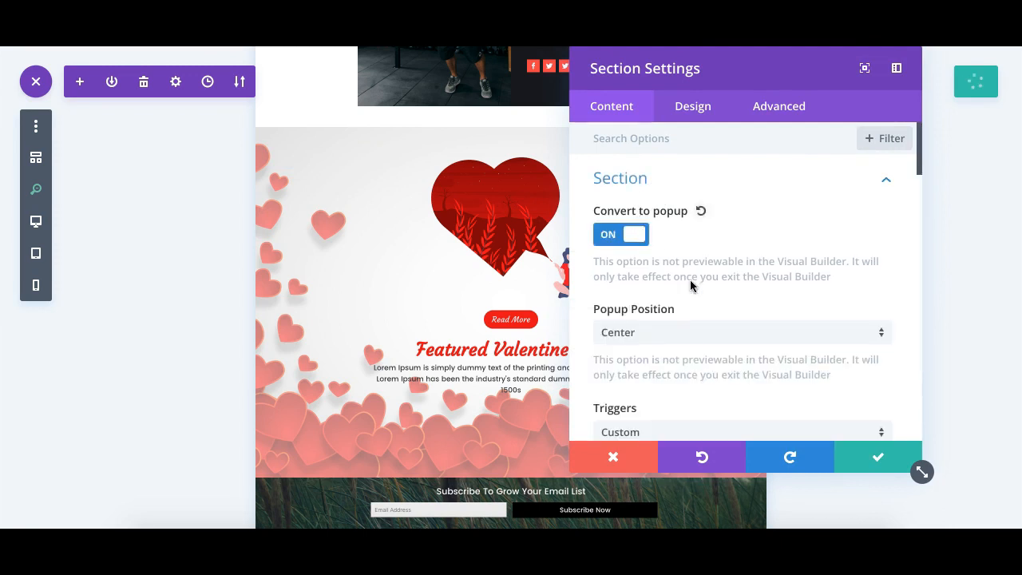
click(629, 456)
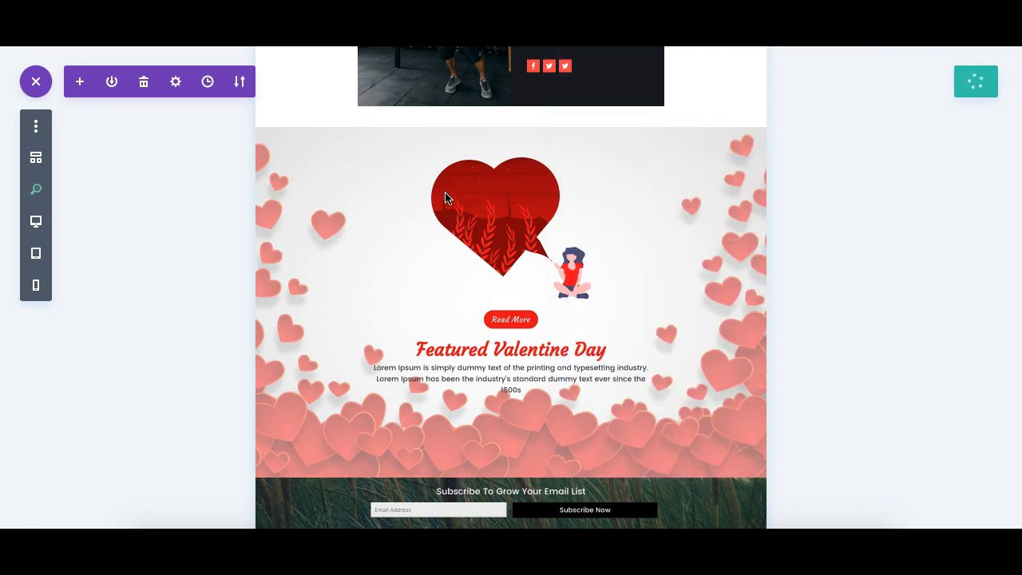
- Scroll through the builder page and the live demo's popup types, trigger options and integrations sections
scroll(563, 306, down, 5)
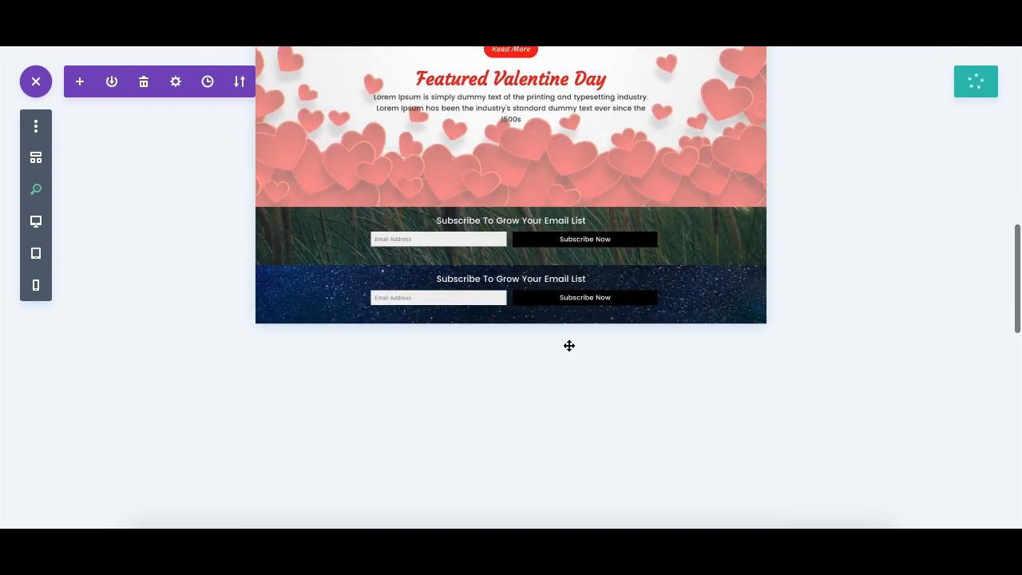
scroll(467, 298, up, 8)
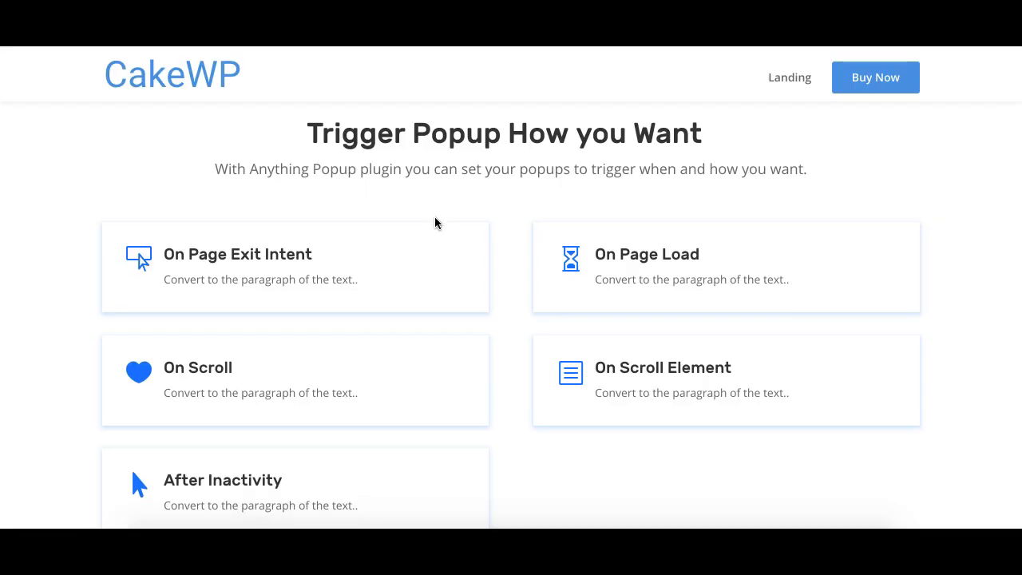
scroll(435, 222, down, 4)
scroll(434, 221, down, 5)
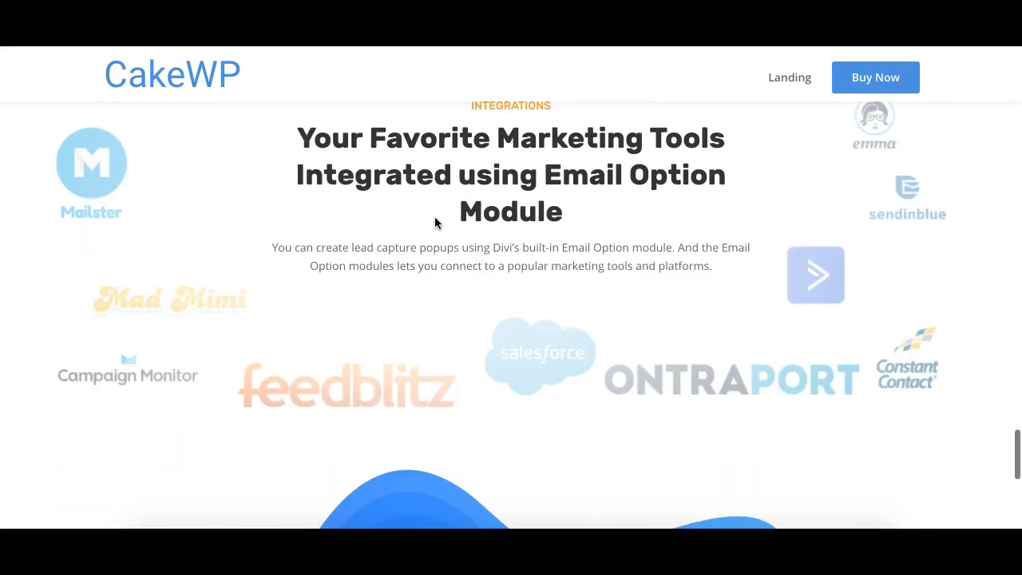
scroll(435, 222, up, 10)
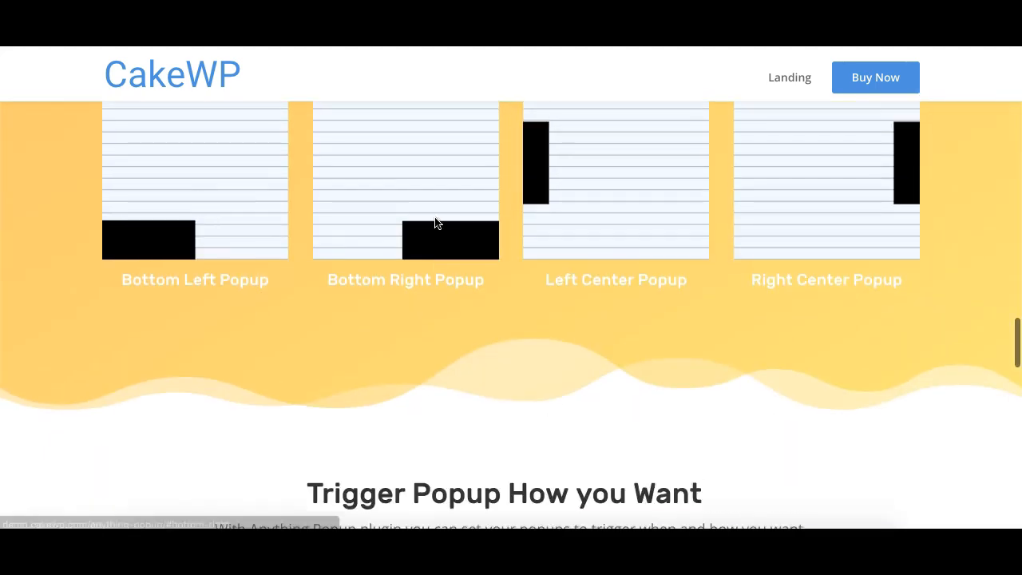
scroll(435, 222, up, 10)
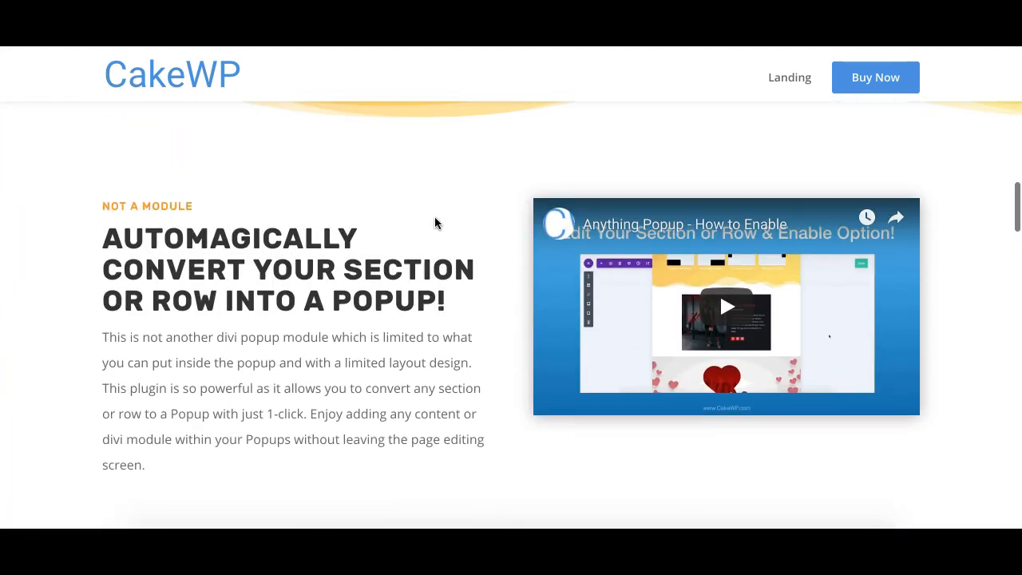
scroll(335, 272, down, 1)
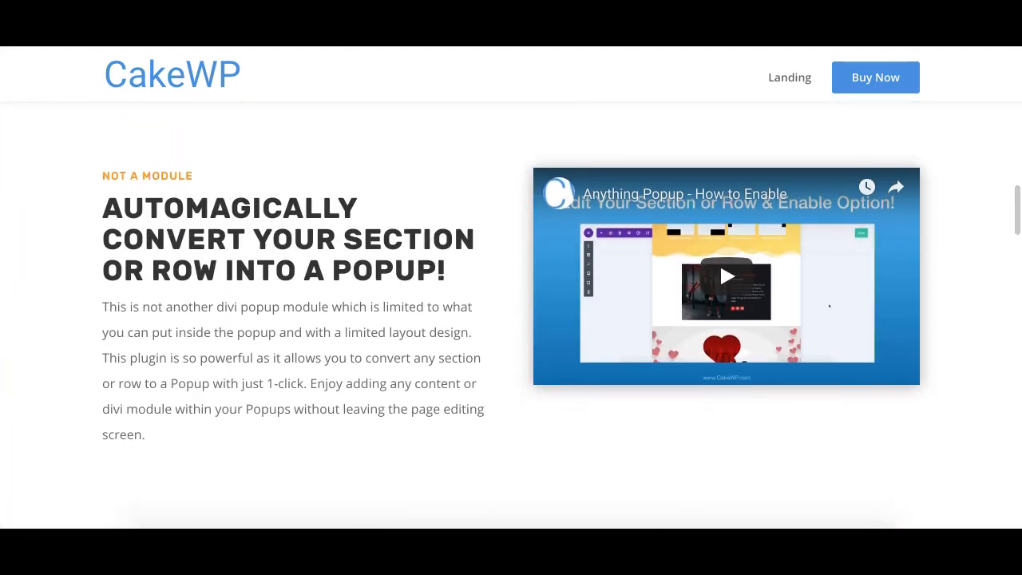